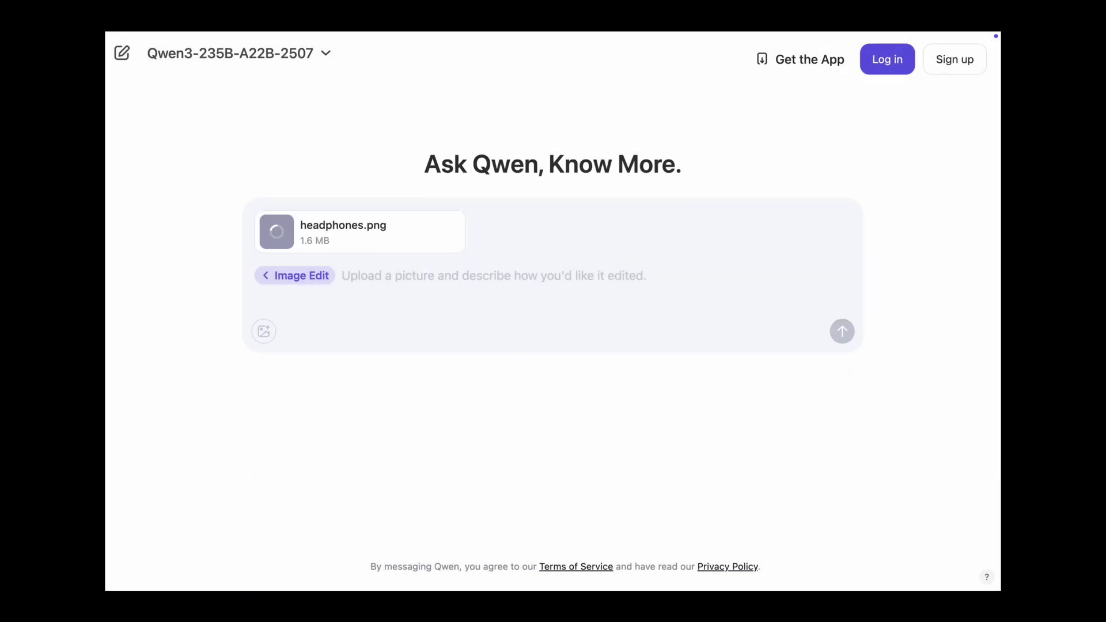
Submit the image edit prompt "Replace show now with buy now" for headphones.png in Qwen Chat
{"action": "type", "text": "Replace show now with buy now"}
{"action": "key", "text": "Return"}
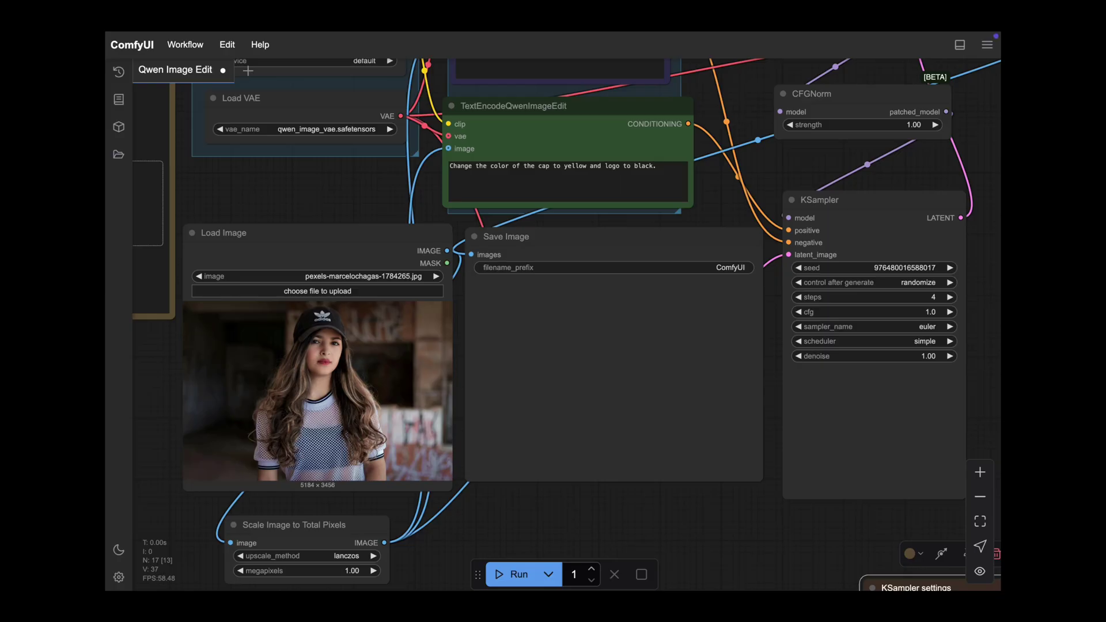
Switch to ComfyUI and run the Qwen Image Edit workflow on the loaded portrait to recolor the cap and logo
{"action": "left_click", "coordinate": [513, 575]}
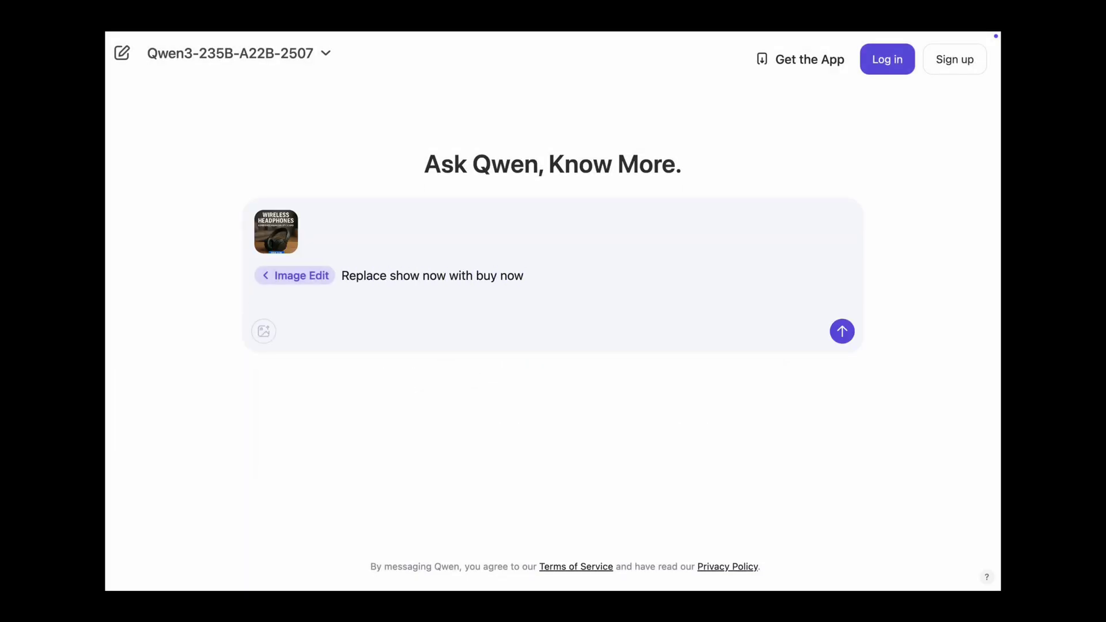
Switch to Qwen Chat, send the prepared headphones edit request and view the edited image
{"action": "left_click", "coordinate": [842, 331]}
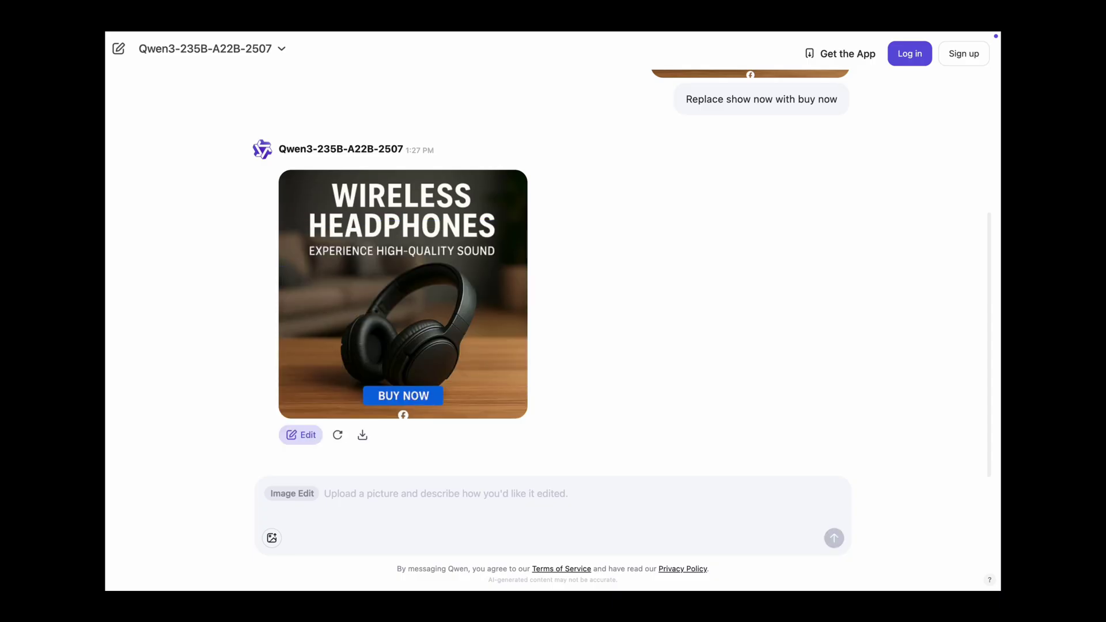
{"action": "scroll", "coordinate": [554, 273], "scroll_direction": "up", "scroll_amount": 1}
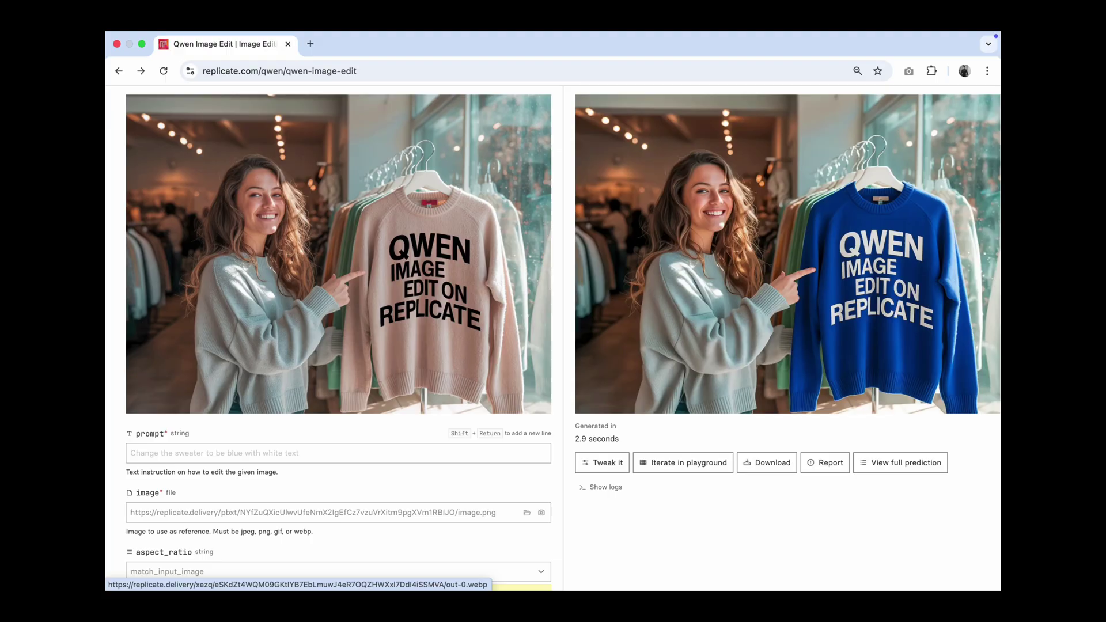
{"action": "scroll", "coordinate": [788, 254], "scroll_direction": "up", "scroll_amount": 3}
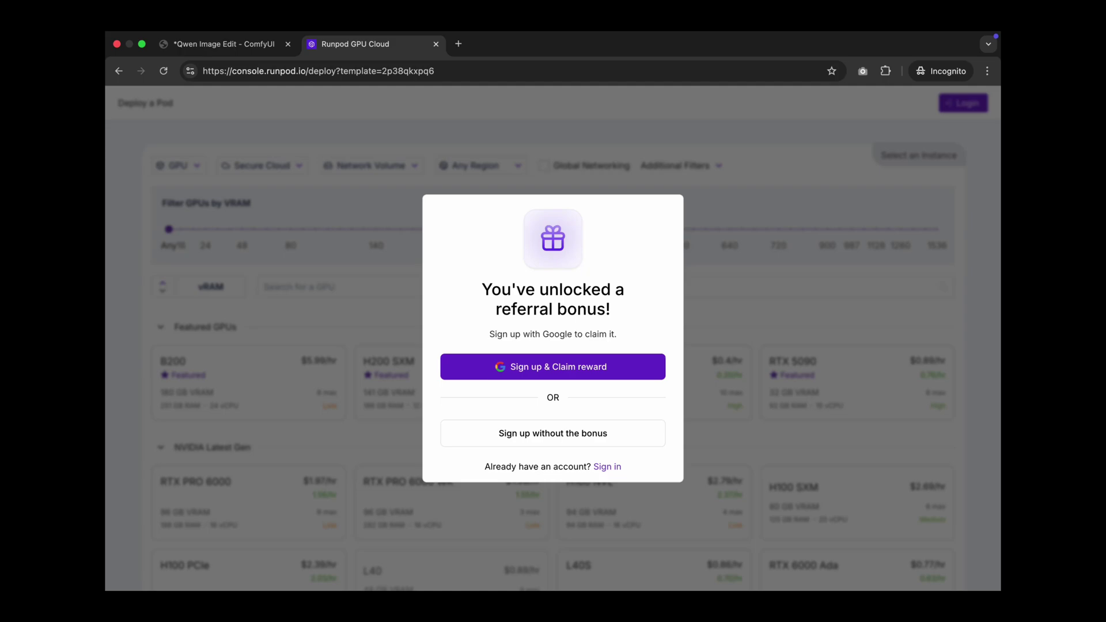
{"action": "key", "text": "super+l"}
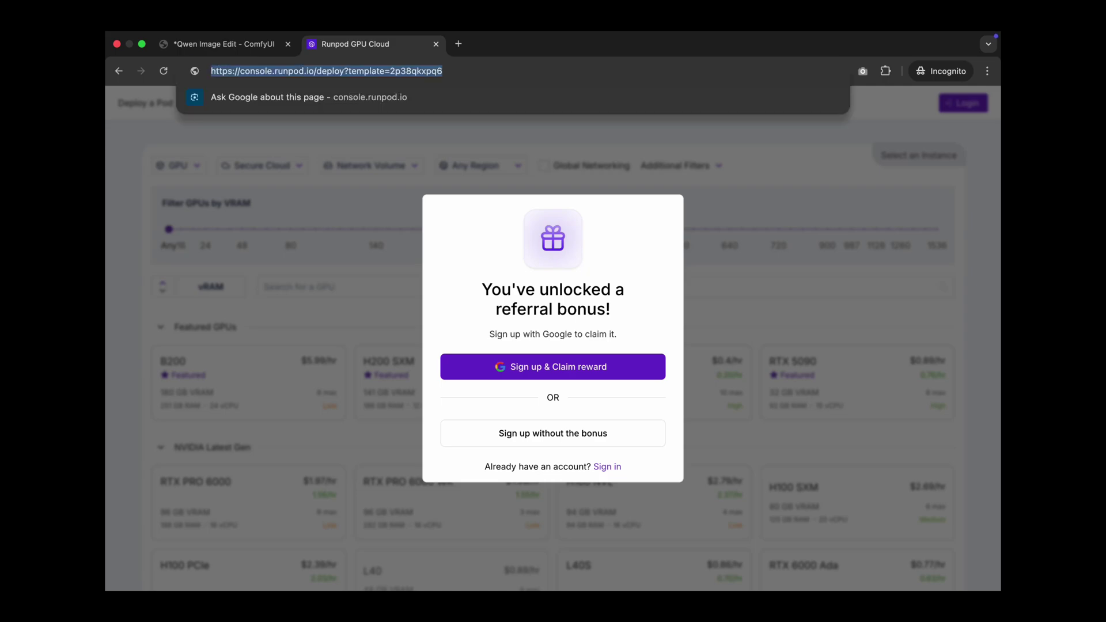
{"action": "key", "text": "Escape"}
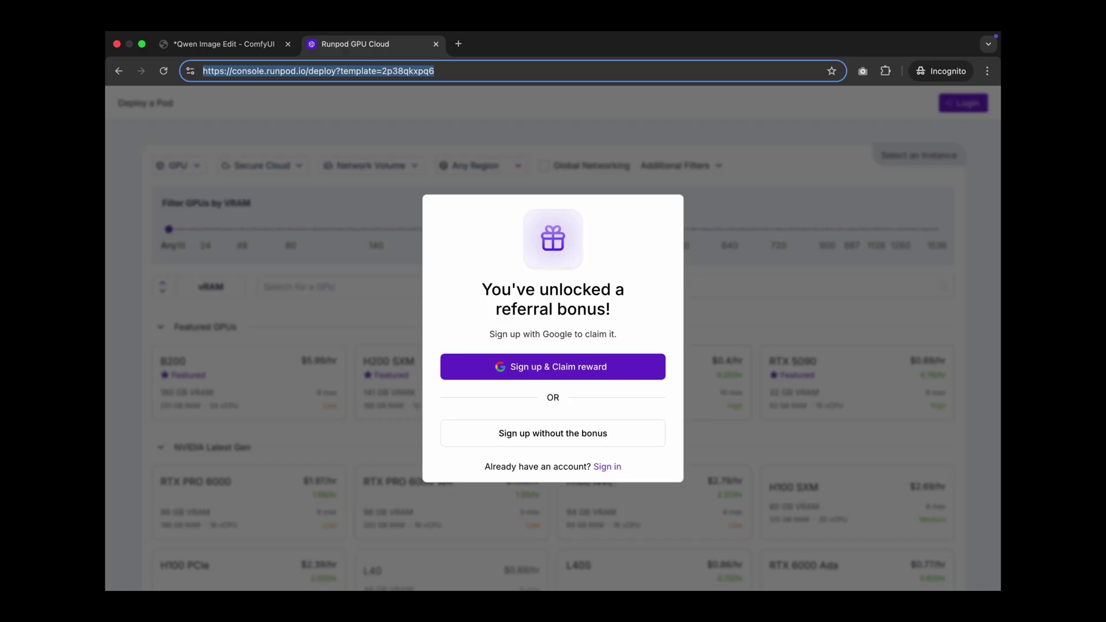
{"action": "key", "text": "Escape"}
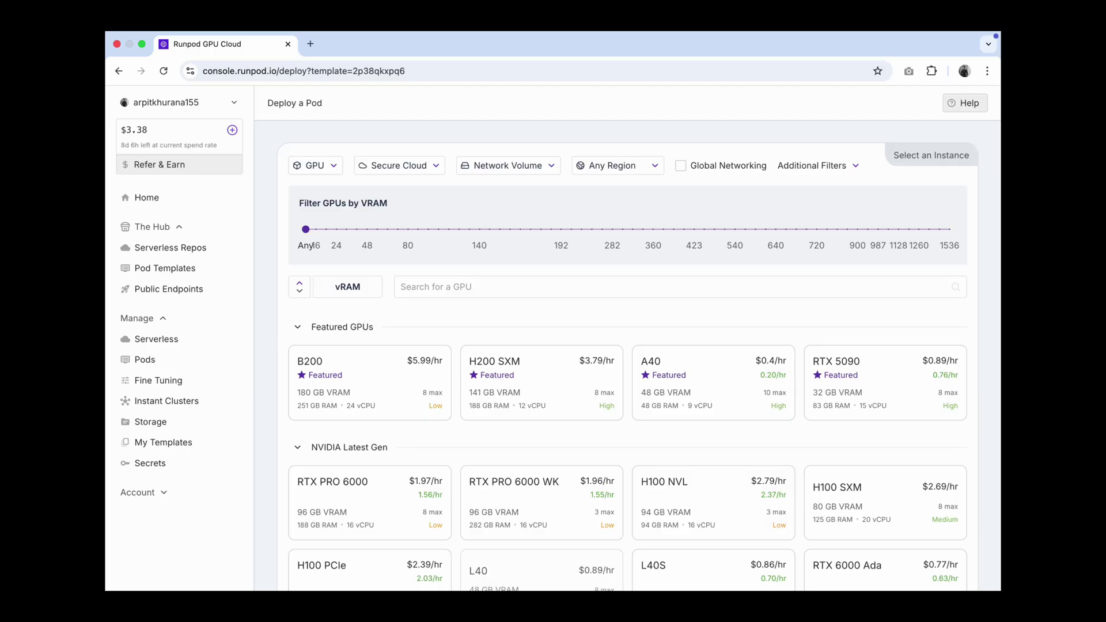
Compare the available GPUs on the Runpod deployment page and select the featured A40 with 48 GB VRAM
{"action": "scroll", "coordinate": [638, 356], "scroll_direction": "down", "scroll_amount": 10}
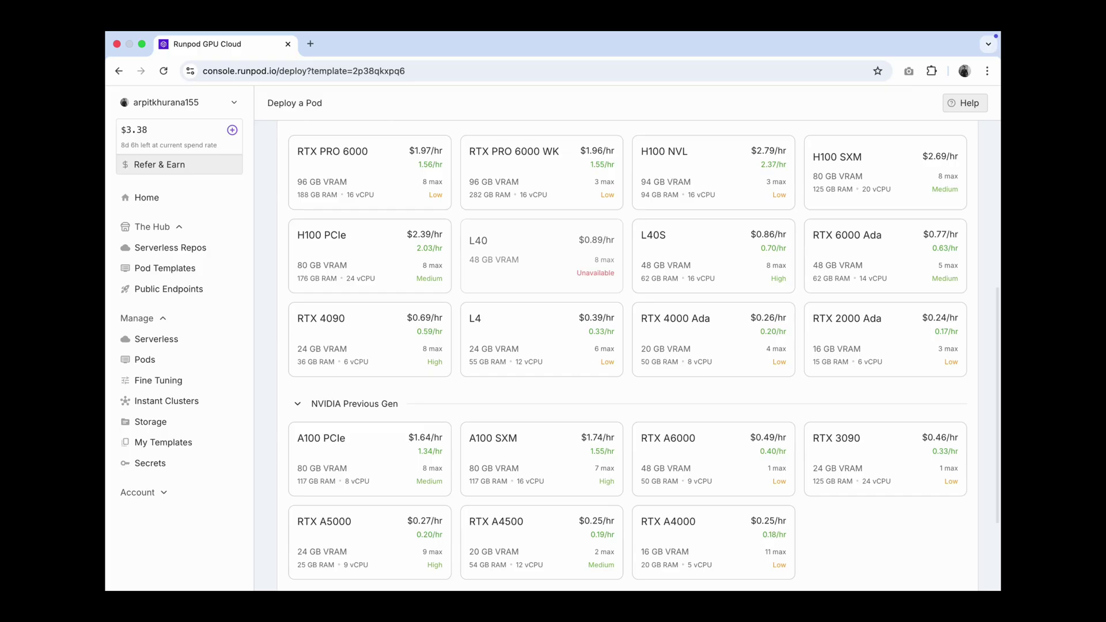
{"action": "scroll", "coordinate": [715, 219], "scroll_direction": "down", "scroll_amount": 1}
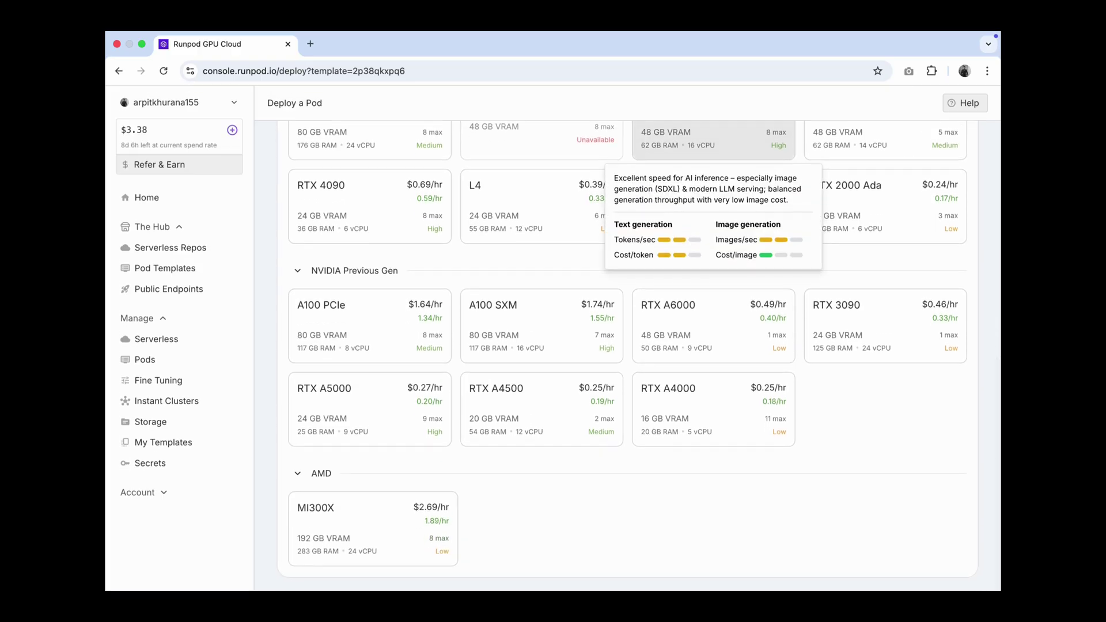
{"action": "scroll", "coordinate": [714, 218], "scroll_direction": "up", "scroll_amount": 2}
{"action": "scroll", "coordinate": [715, 225], "scroll_direction": "up", "scroll_amount": 5}
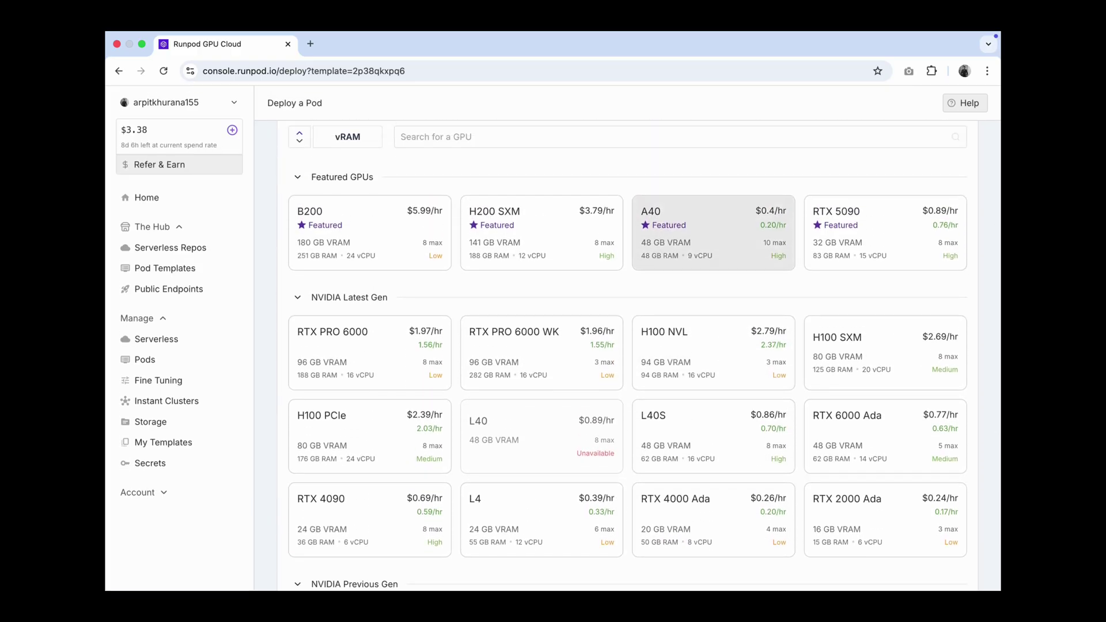
{"action": "left_click", "coordinate": [695, 199]}
Open the override settings of the comfyui-qwen-min pod template for the A40 deployment
{"action": "scroll", "coordinate": [695, 199], "scroll_direction": "down", "scroll_amount": 1}
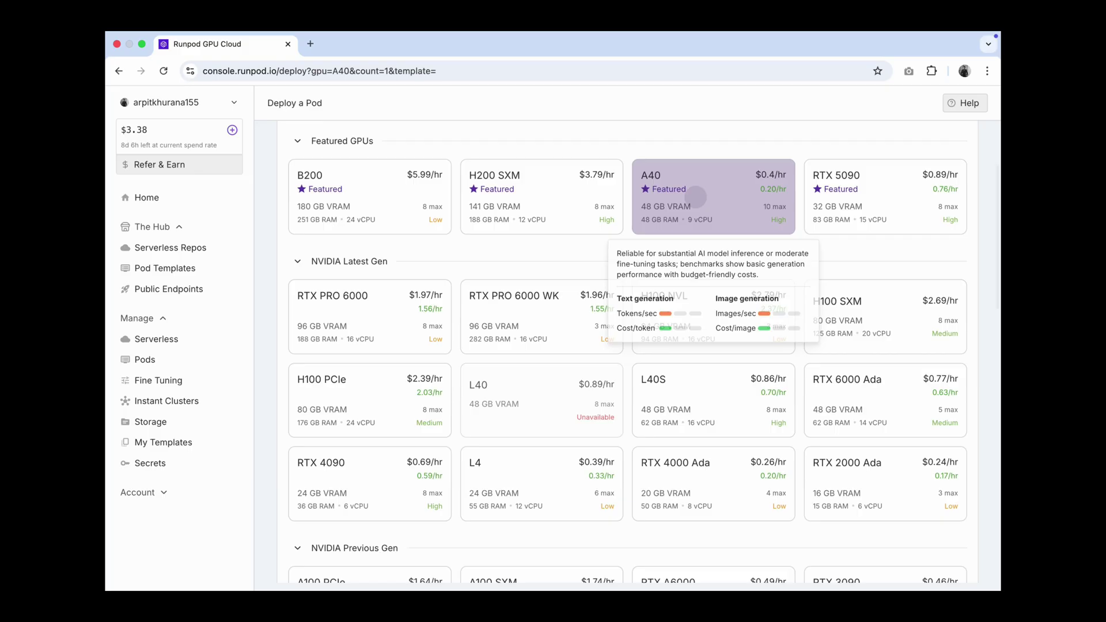
{"action": "scroll", "coordinate": [695, 196], "scroll_direction": "down", "scroll_amount": 1}
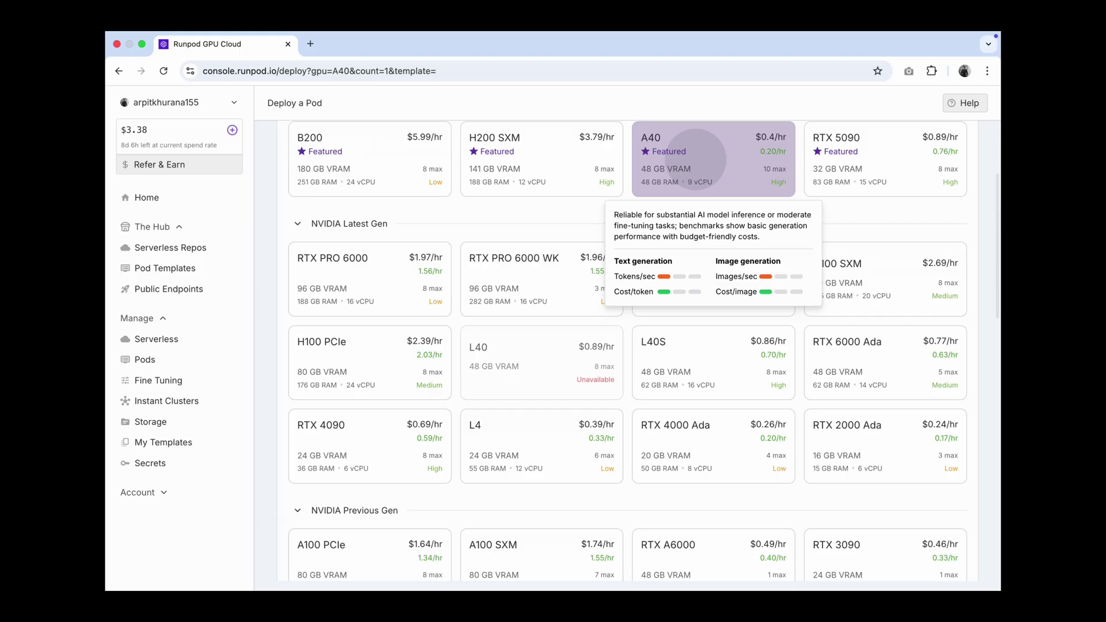
{"action": "scroll", "coordinate": [696, 196], "scroll_direction": "down", "scroll_amount": 1}
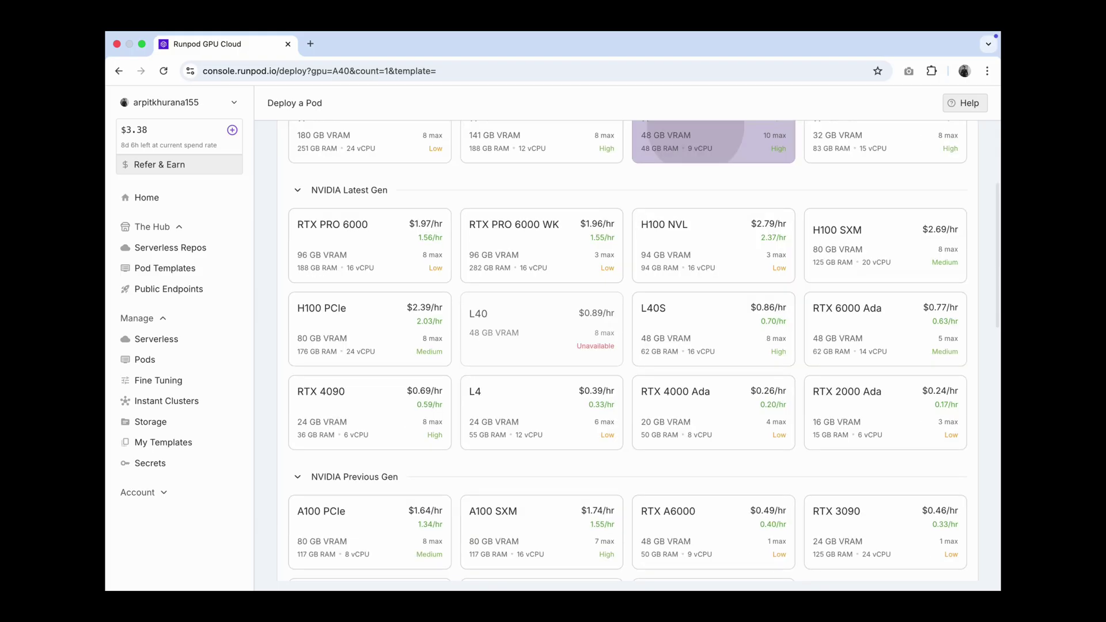
{"action": "scroll", "coordinate": [628, 346], "scroll_direction": "down", "scroll_amount": 10}
{"action": "scroll", "coordinate": [627, 346], "scroll_direction": "down", "scroll_amount": 6}
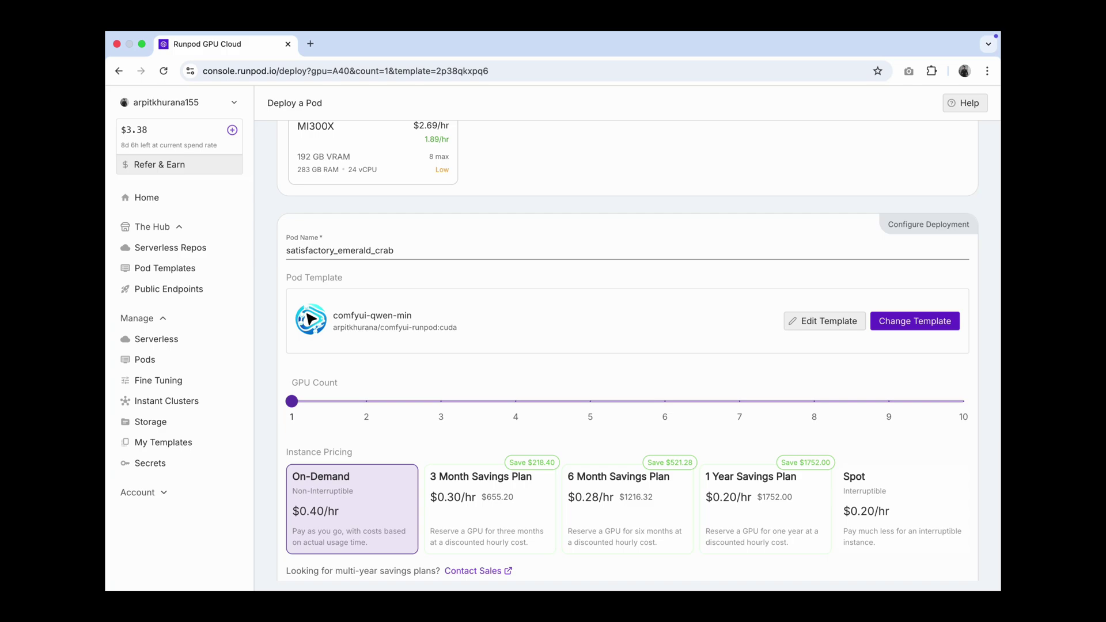
{"action": "scroll", "coordinate": [638, 351], "scroll_direction": "down", "scroll_amount": 3}
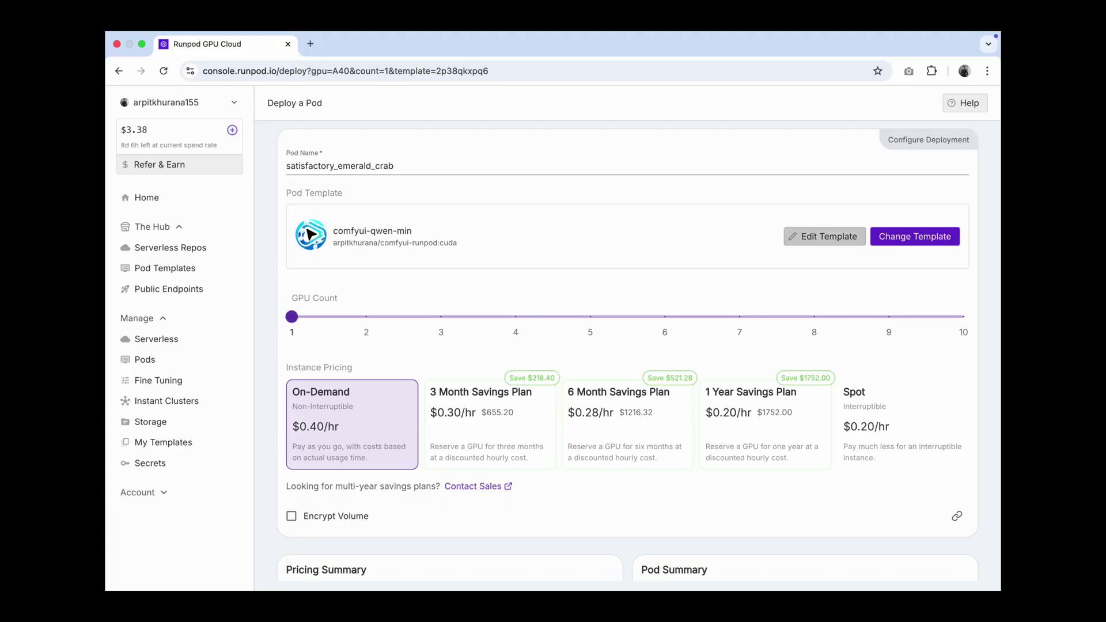
{"action": "left_click", "coordinate": [828, 237]}
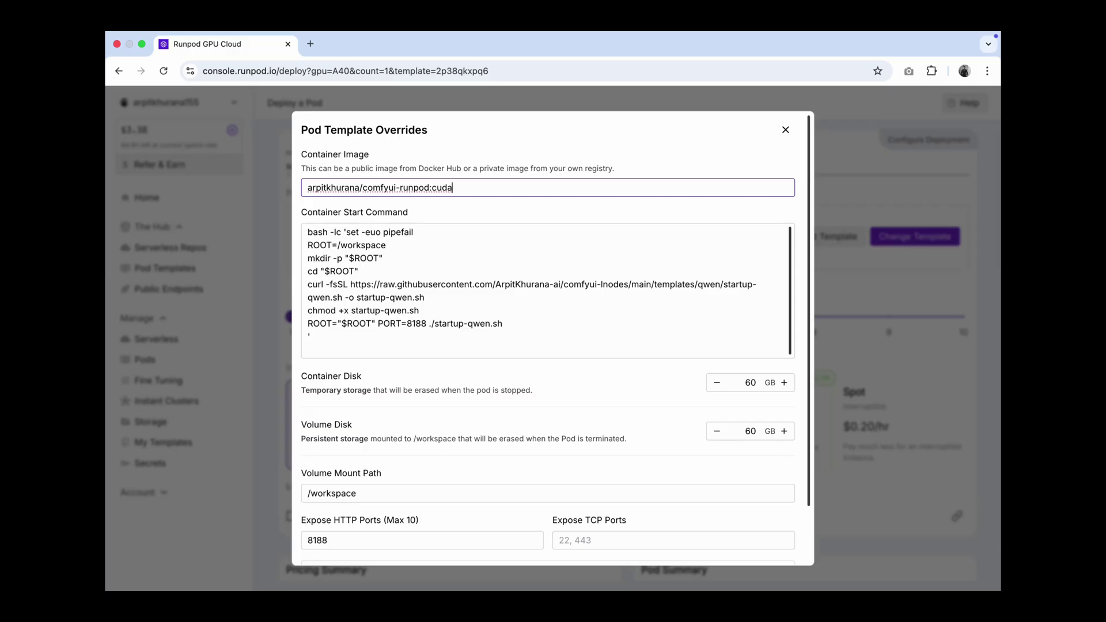
Review the template's start command, disk sizes, volume mount path and exposed HTTP ports, and close the overrides
{"action": "left_click", "coordinate": [585, 284]}
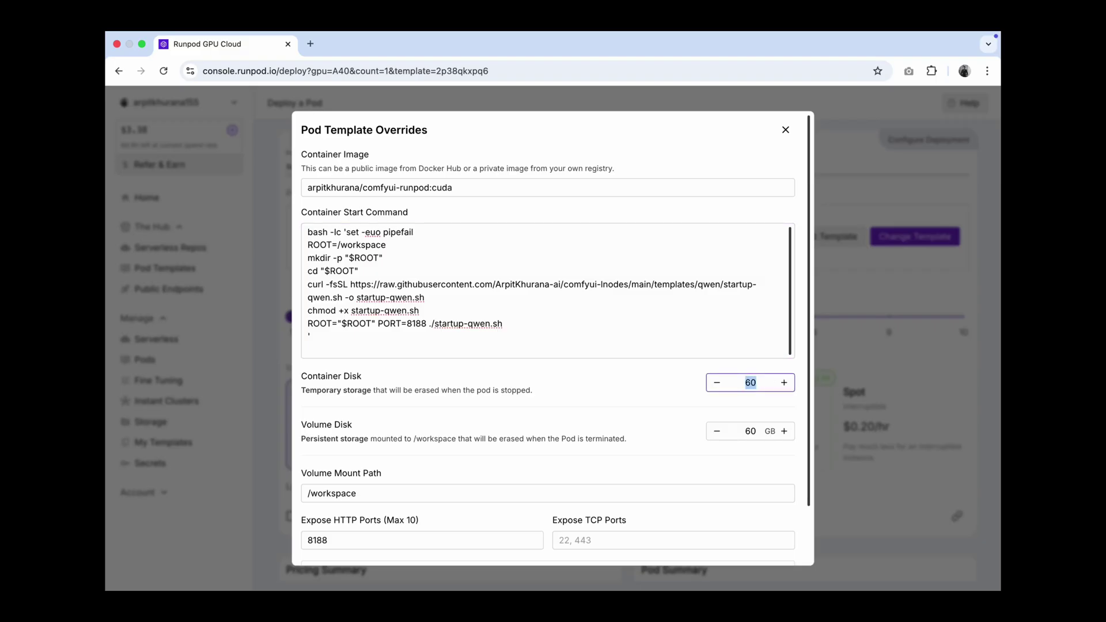
{"action": "key", "text": "Tab"}
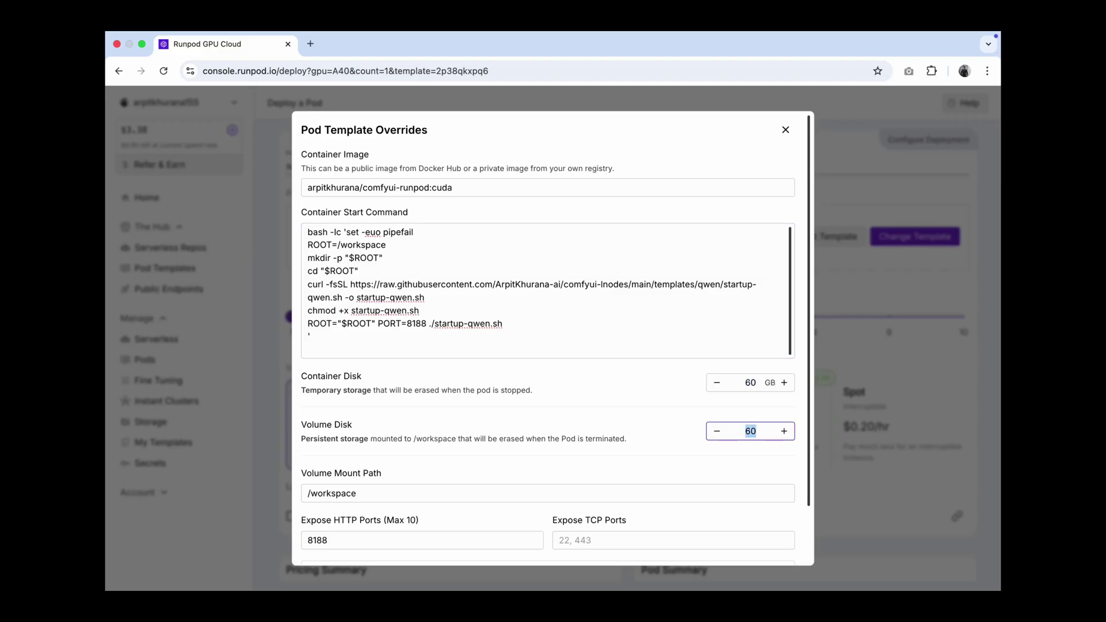
{"action": "scroll", "coordinate": [553, 337], "scroll_direction": "down", "scroll_amount": 3}
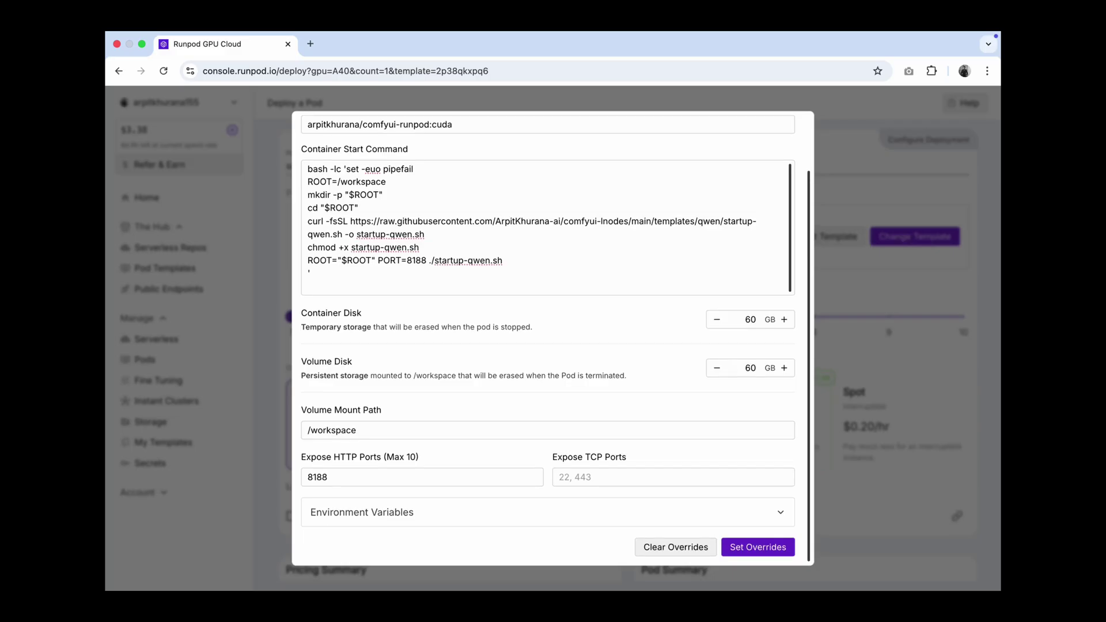
{"action": "left_click", "coordinate": [357, 430]}
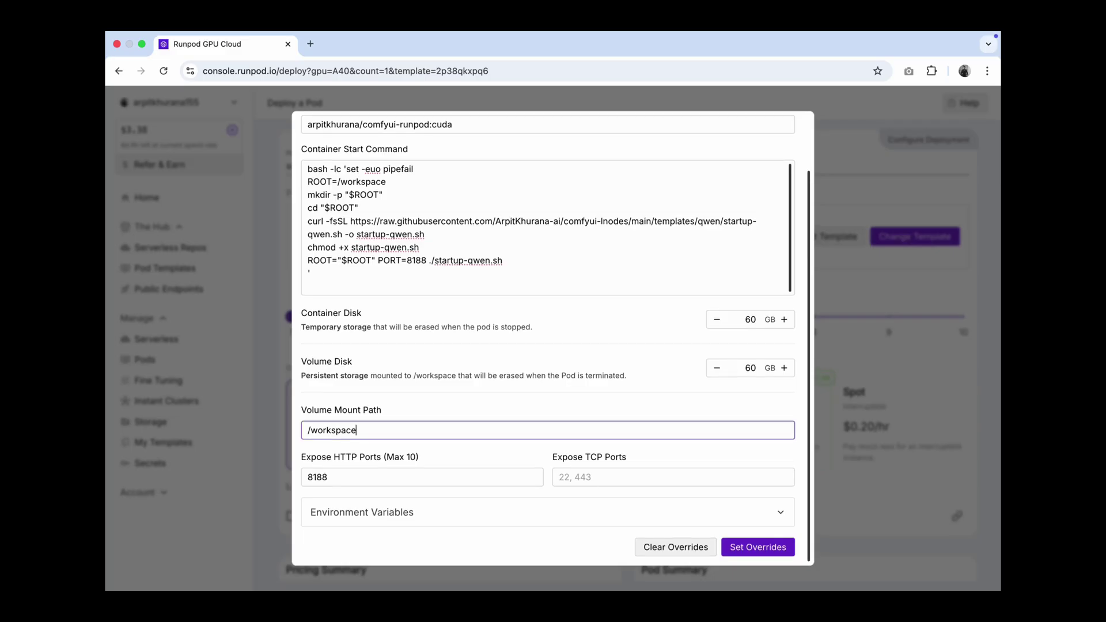
{"action": "left_click", "coordinate": [518, 408]}
{"action": "left_click", "coordinate": [358, 430]}
{"action": "left_click", "coordinate": [369, 477]}
{"action": "scroll", "coordinate": [553, 346], "scroll_direction": "up", "scroll_amount": 5}
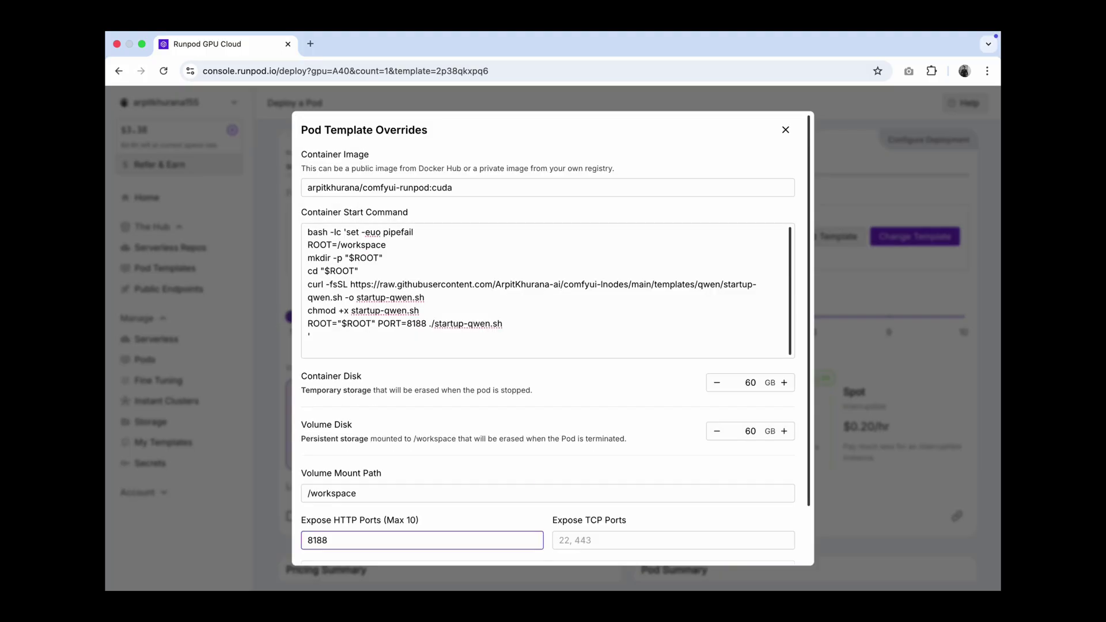
{"action": "left_click", "coordinate": [785, 126]}
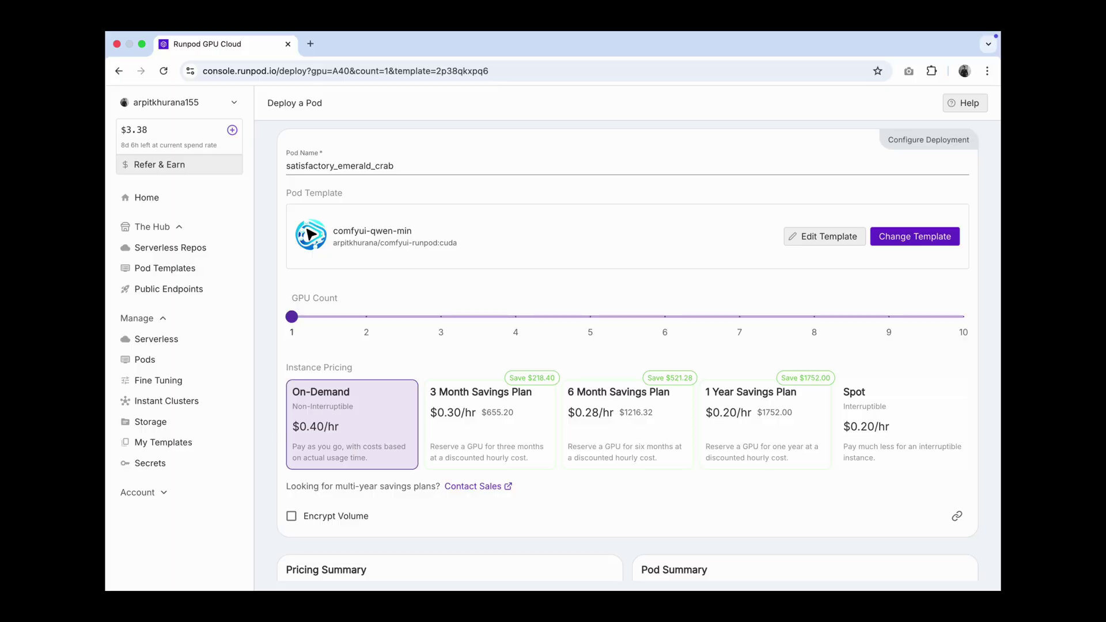
Deploy the A40 pod with On-Demand pricing
{"action": "scroll", "coordinate": [310, 234], "scroll_direction": "down", "scroll_amount": 3}
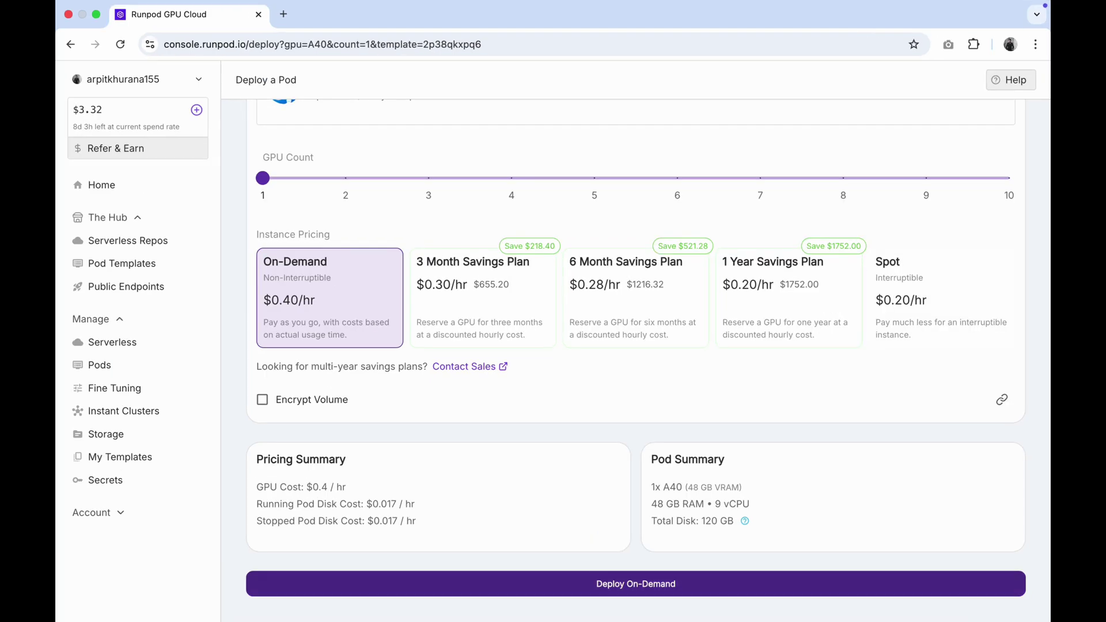
{"action": "left_click", "coordinate": [632, 558]}
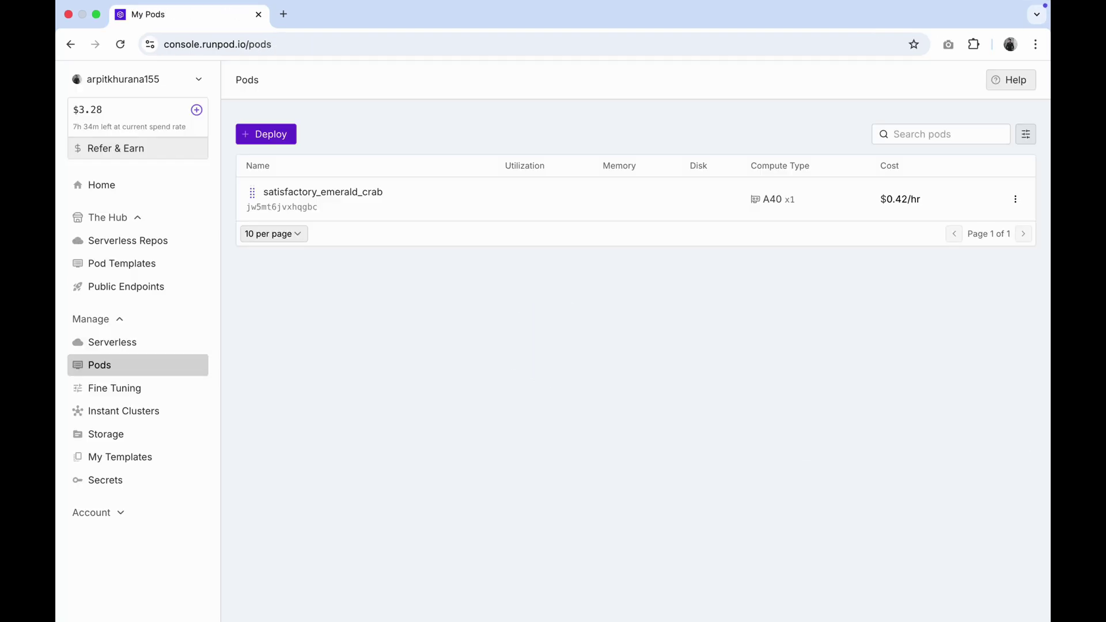
Open the newly deployed pod and examine its hardware, pricing, container and volume details
{"action": "left_click", "coordinate": [564, 196]}
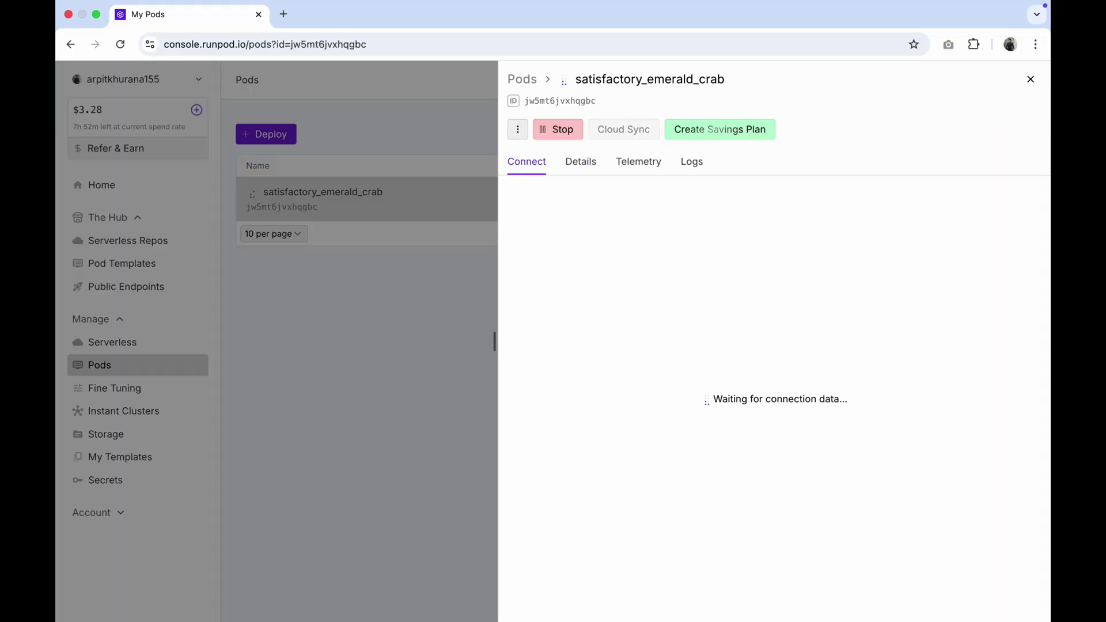
{"action": "left_click", "coordinate": [580, 162]}
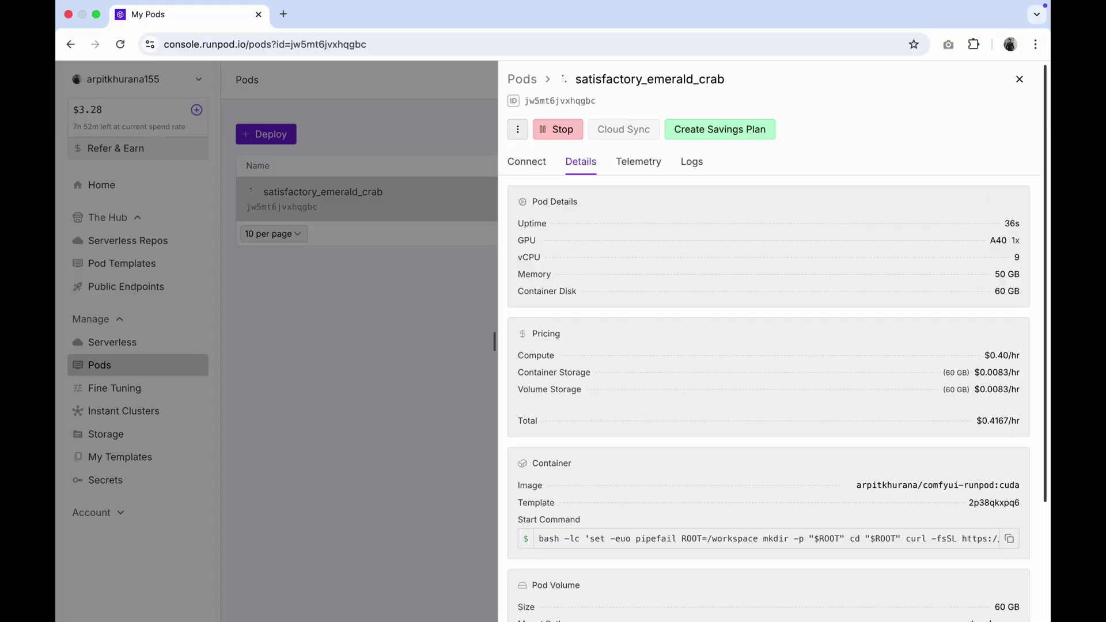
{"action": "scroll", "coordinate": [772, 340], "scroll_direction": "down", "scroll_amount": 3}
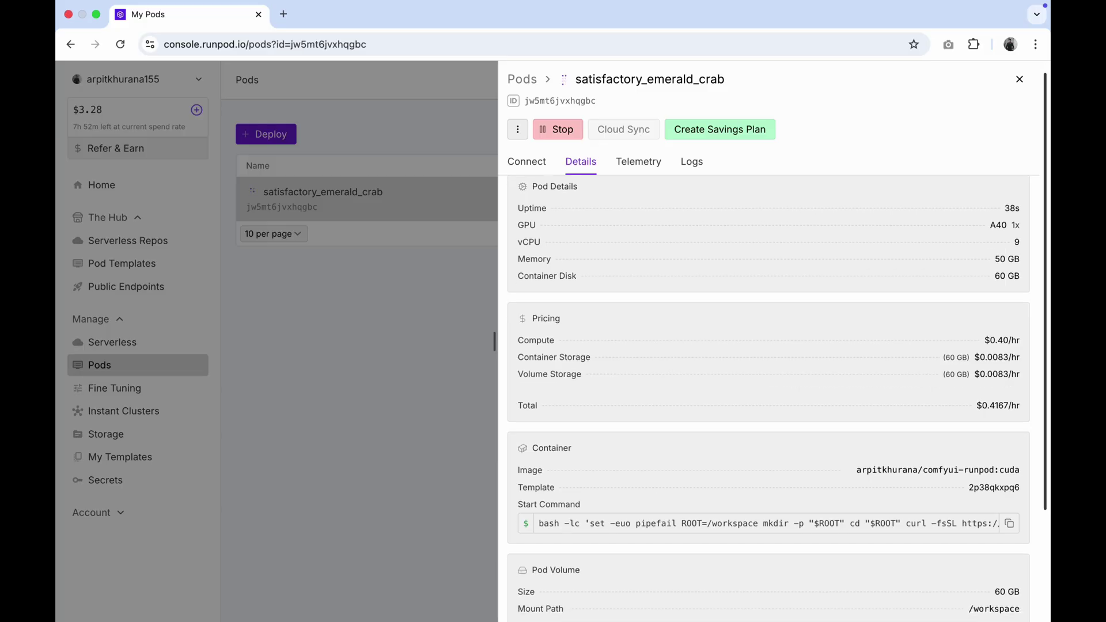
Check the pod's container logs for startup progress and its telemetry for disk, volume and GPU usage
{"action": "left_click", "coordinate": [692, 162]}
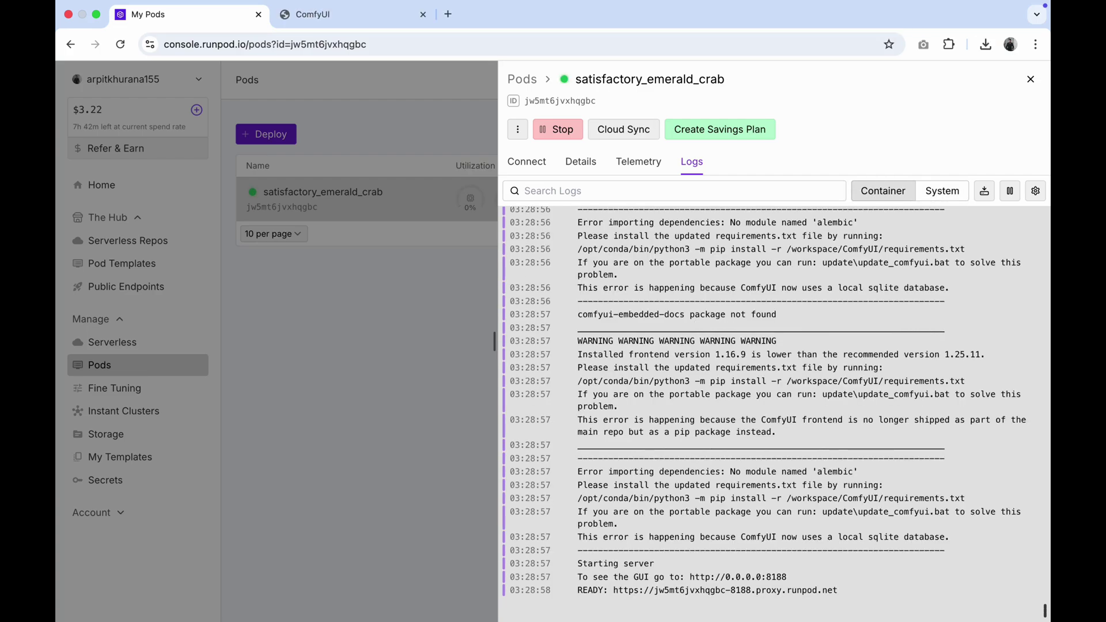
{"action": "left_click", "coordinate": [638, 161]}
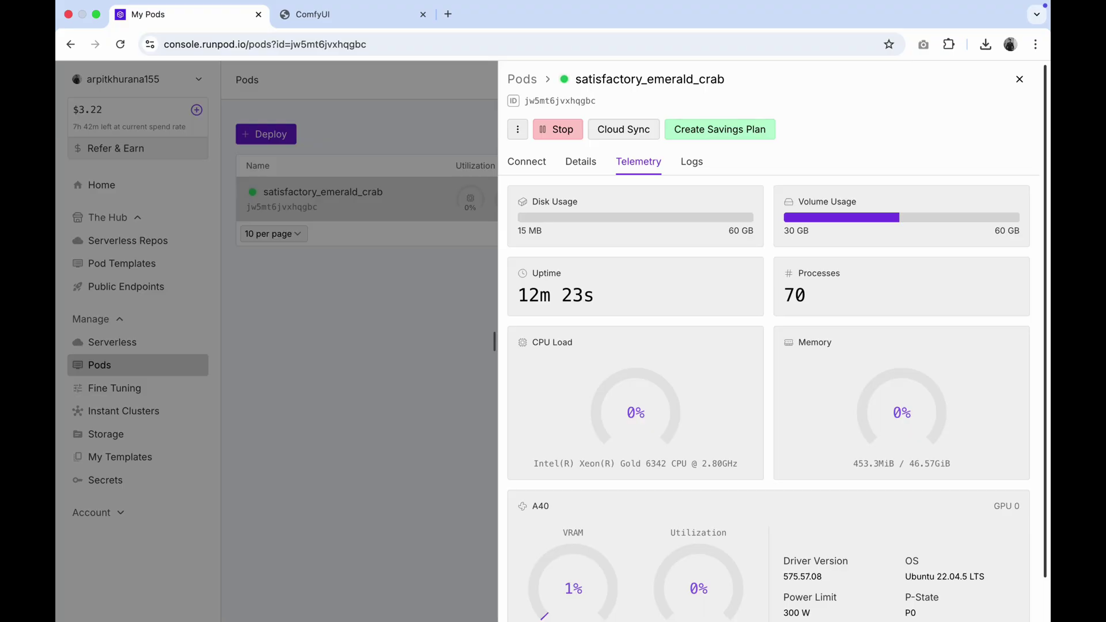
{"action": "left_click", "coordinate": [692, 162]}
Show the pod's connection options, switch to its ComfyUI interface and dismiss the starter template gallery
{"action": "left_click", "coordinate": [527, 162]}
{"action": "left_click", "coordinate": [422, 14]}
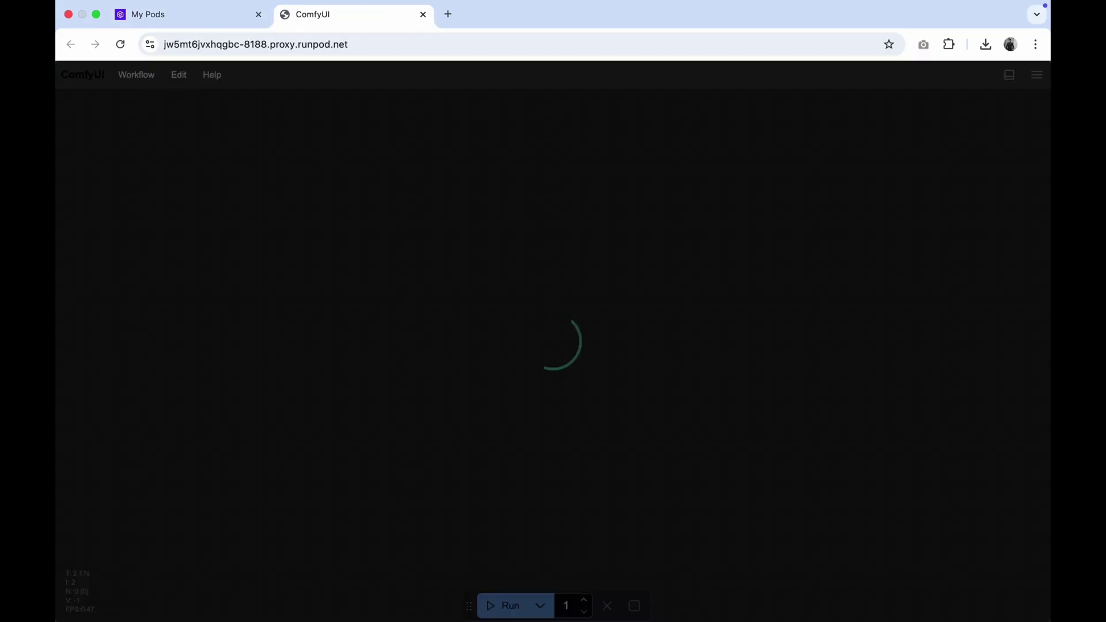
{"action": "key", "text": "Escape"}
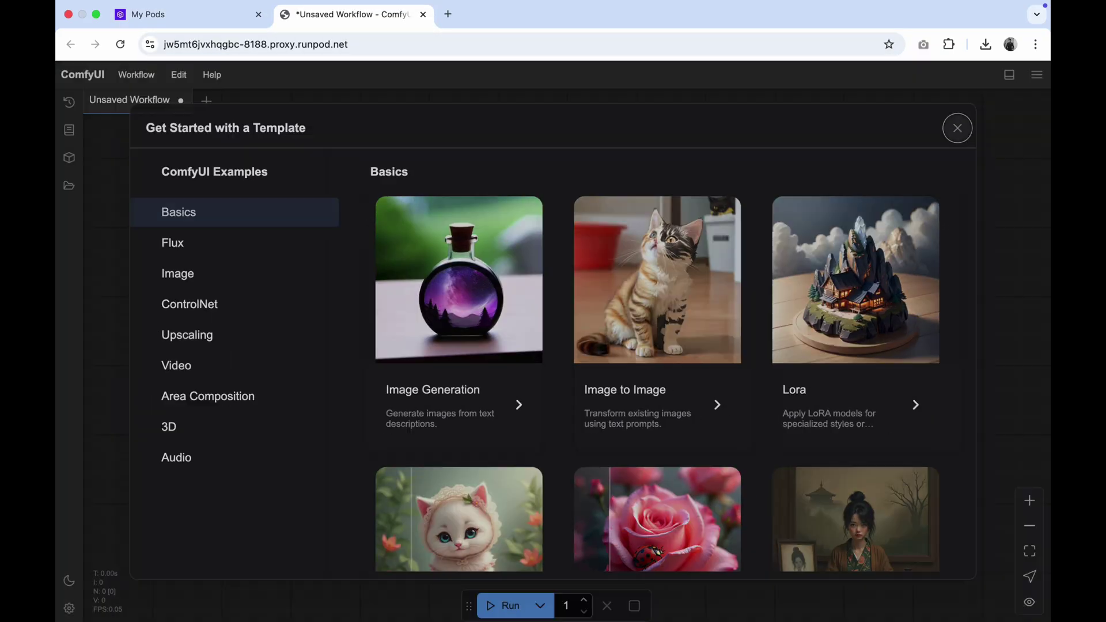
{"action": "key", "text": "super+shift+f"}
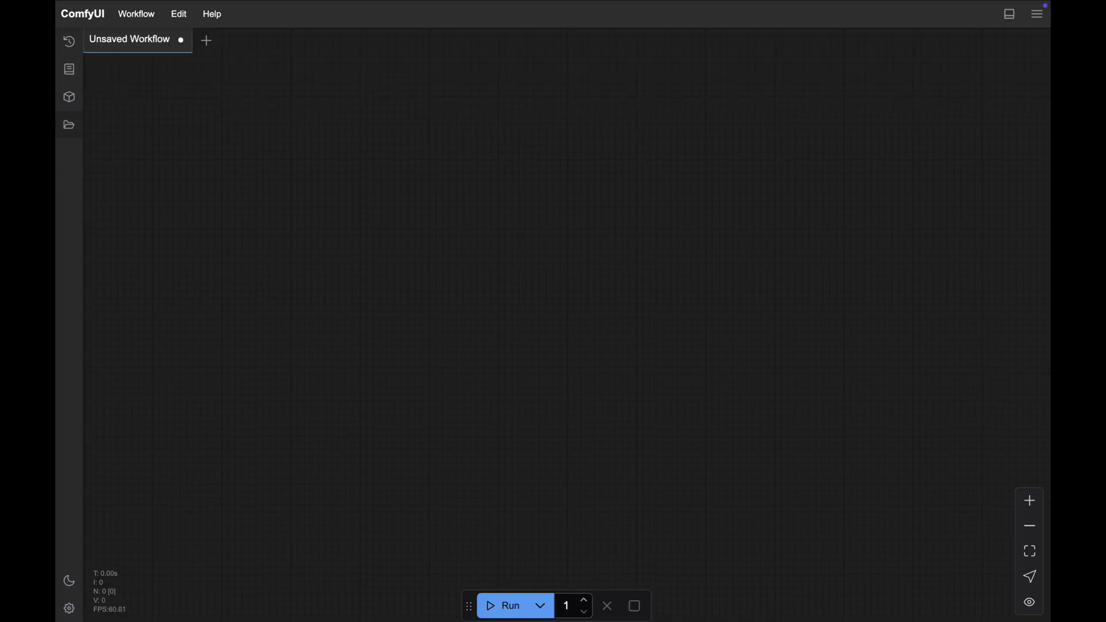
Open the saved workflow Qwen Image Edit.json in ComfyUI
{"action": "left_click", "coordinate": [69, 124]}
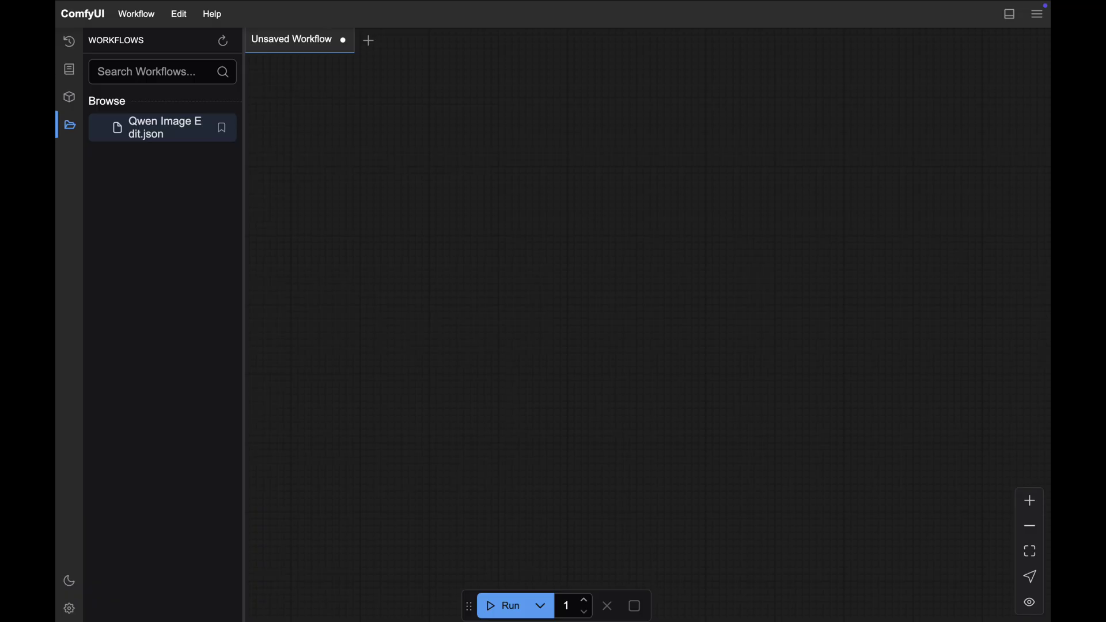
{"action": "left_click", "coordinate": [163, 124]}
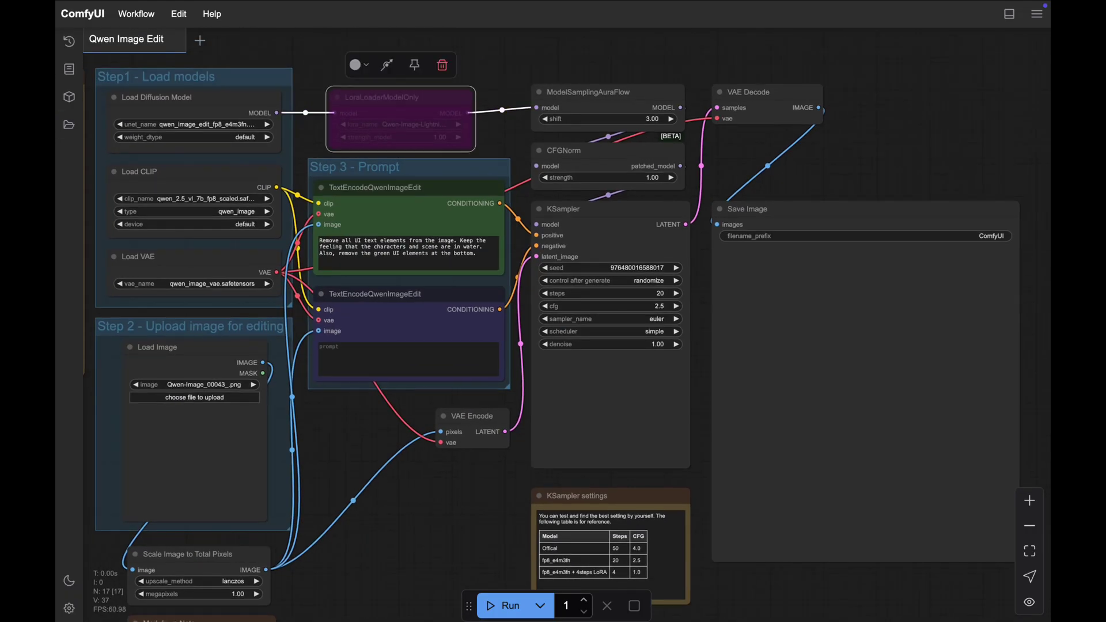
Re-enable the bypassed LoraLoaderModelOnly node and set the KSampler to 4 steps and cfg 1.0
{"action": "right_click", "coordinate": [384, 94]}
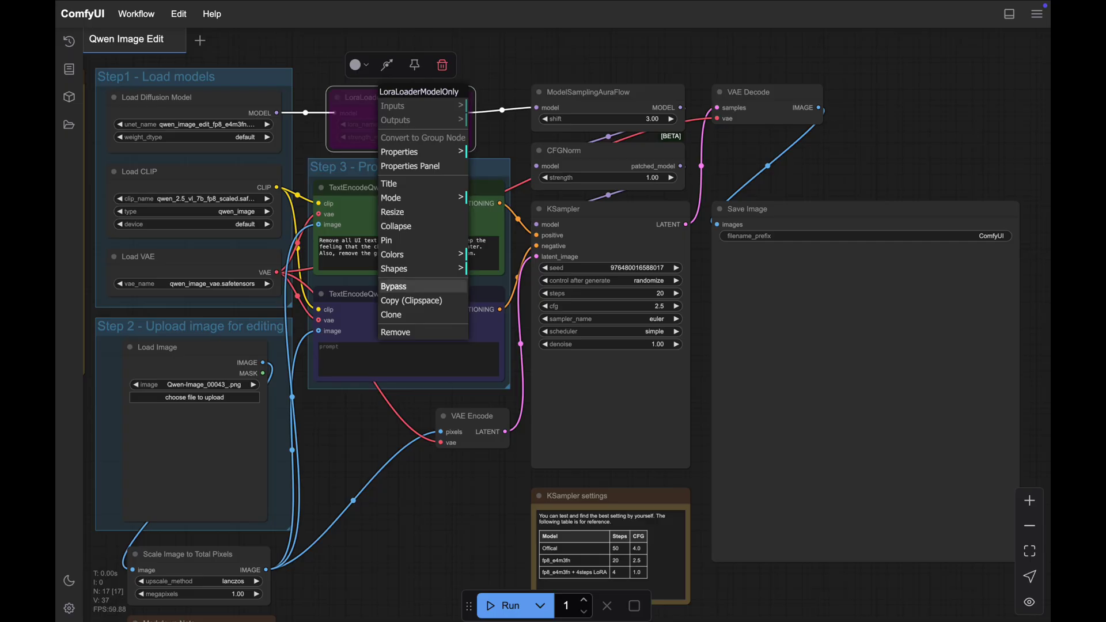
{"action": "left_click", "coordinate": [395, 286]}
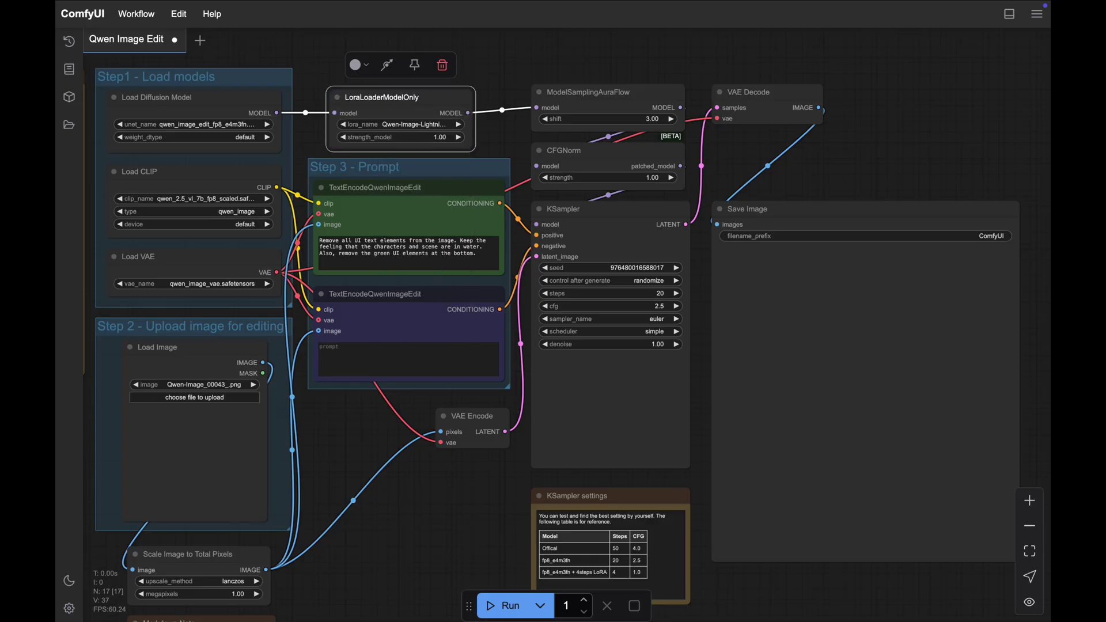
{"action": "left_click", "coordinate": [586, 293]}
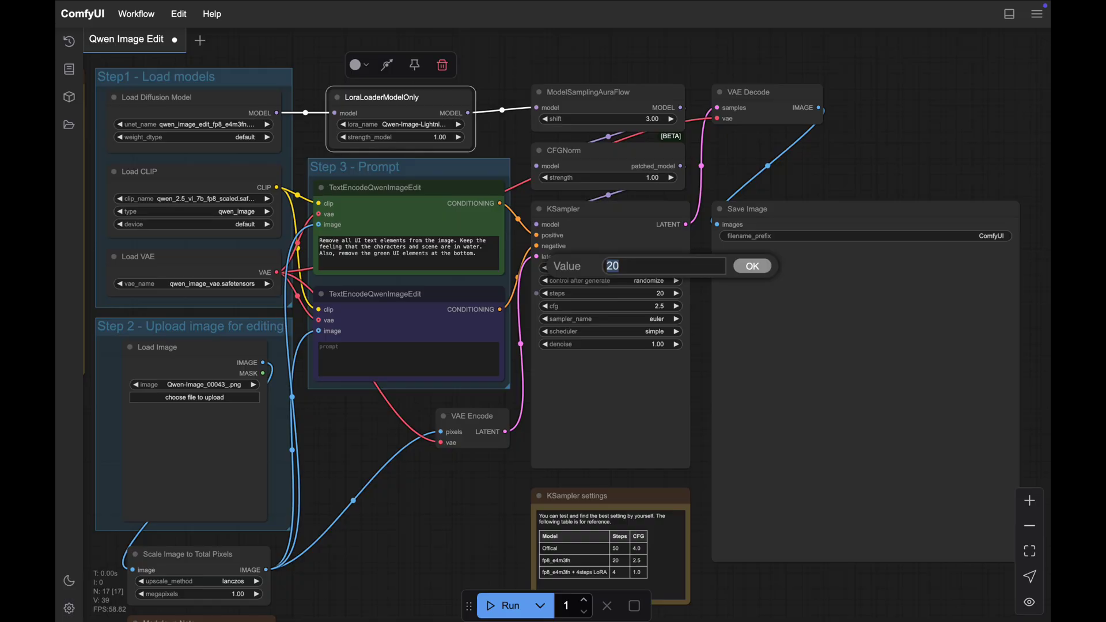
{"action": "type", "text": "4"}
{"action": "key", "text": "Return"}
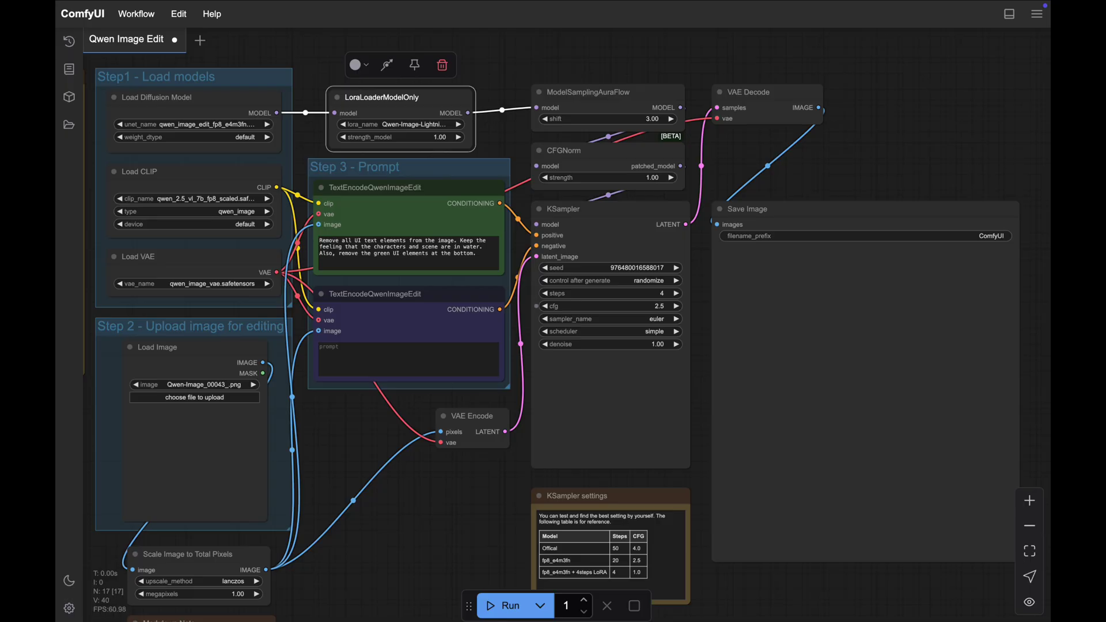
{"action": "left_click", "coordinate": [611, 306]}
{"action": "type", "text": "1"}
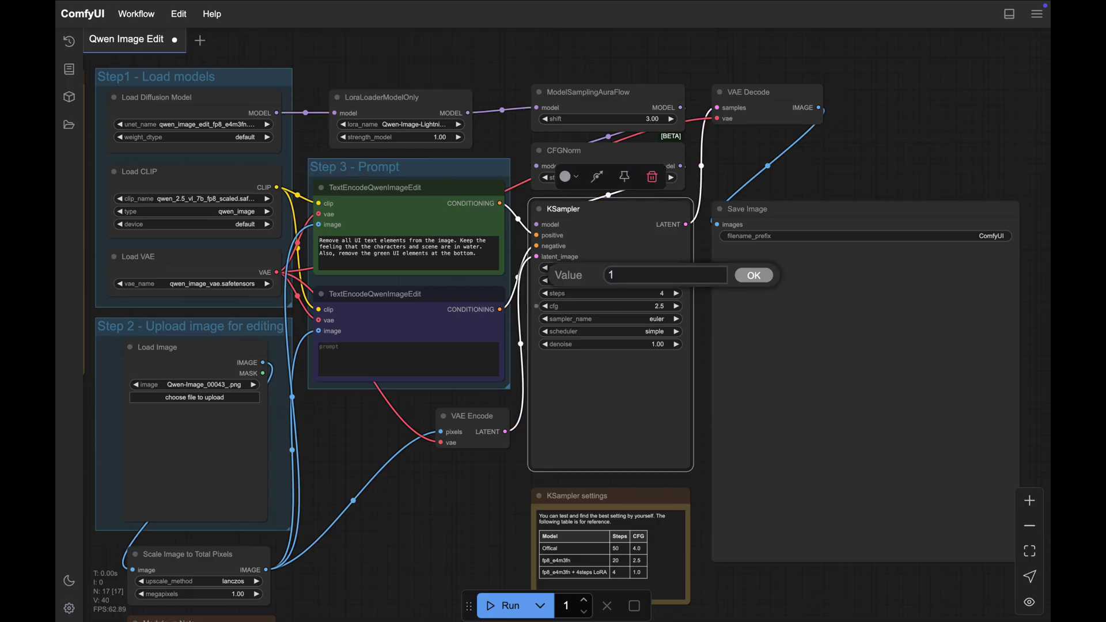
{"action": "key", "text": "Return"}
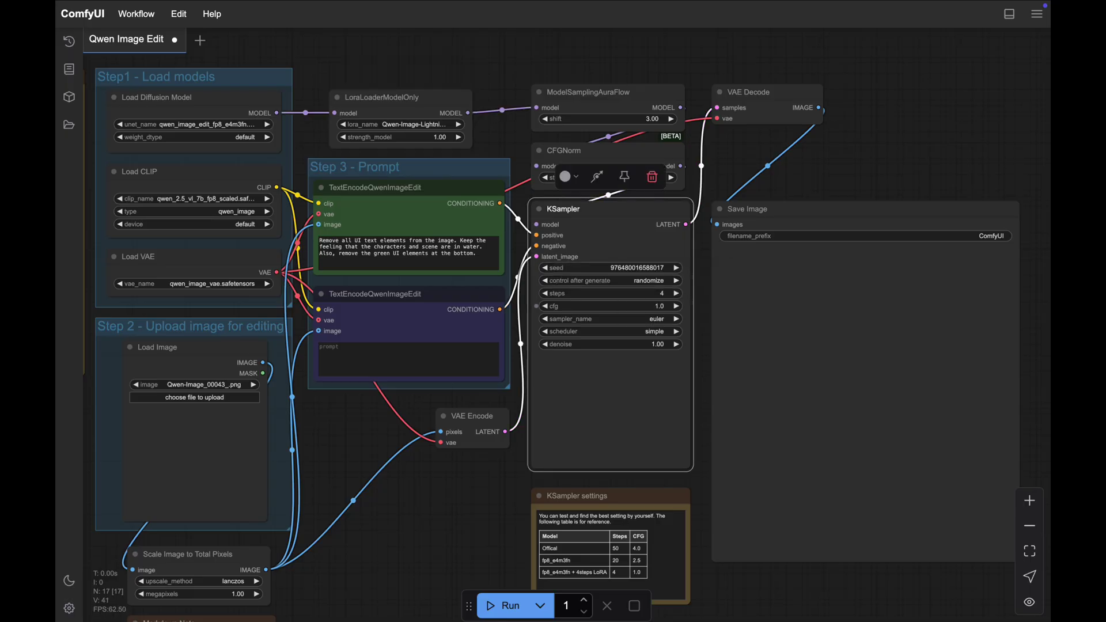
Upload ChatGPT Image Sep 5, 2025, 03_27_21 AM.png from the Downloads folder into the Load Image node
{"action": "left_click", "coordinate": [194, 398]}
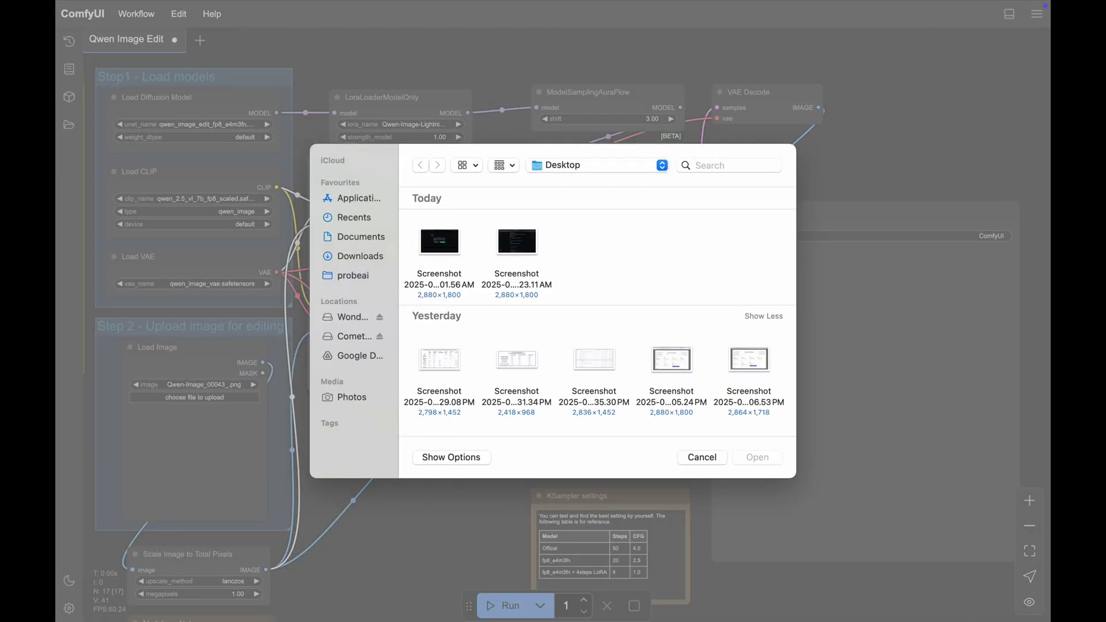
{"action": "left_click", "coordinate": [360, 248]}
{"action": "left_click", "coordinate": [439, 233]}
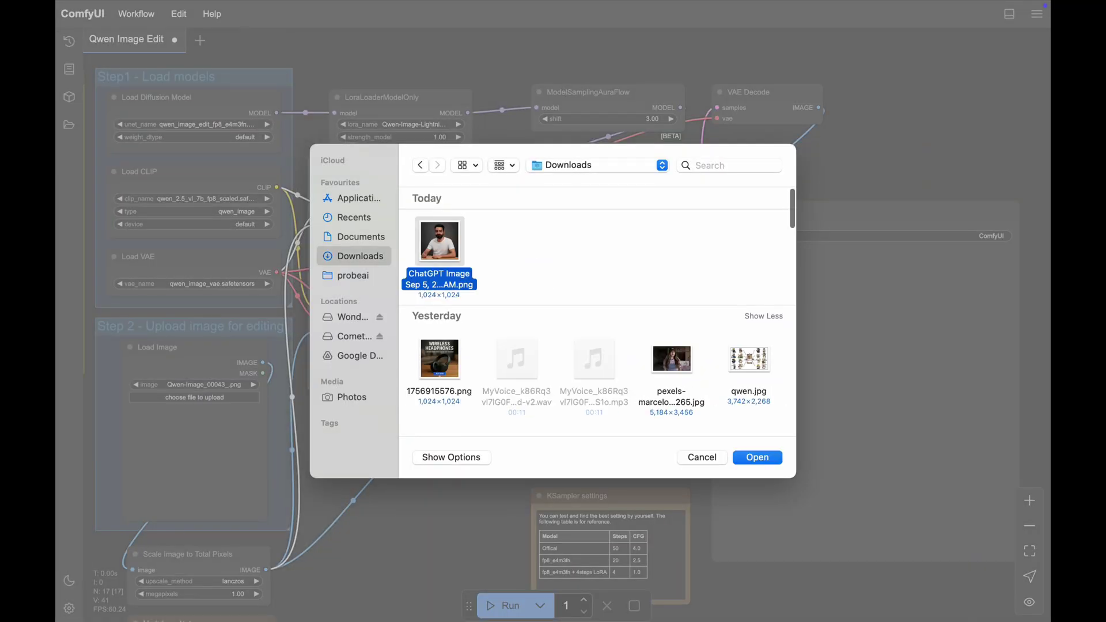
{"action": "left_click", "coordinate": [757, 450]}
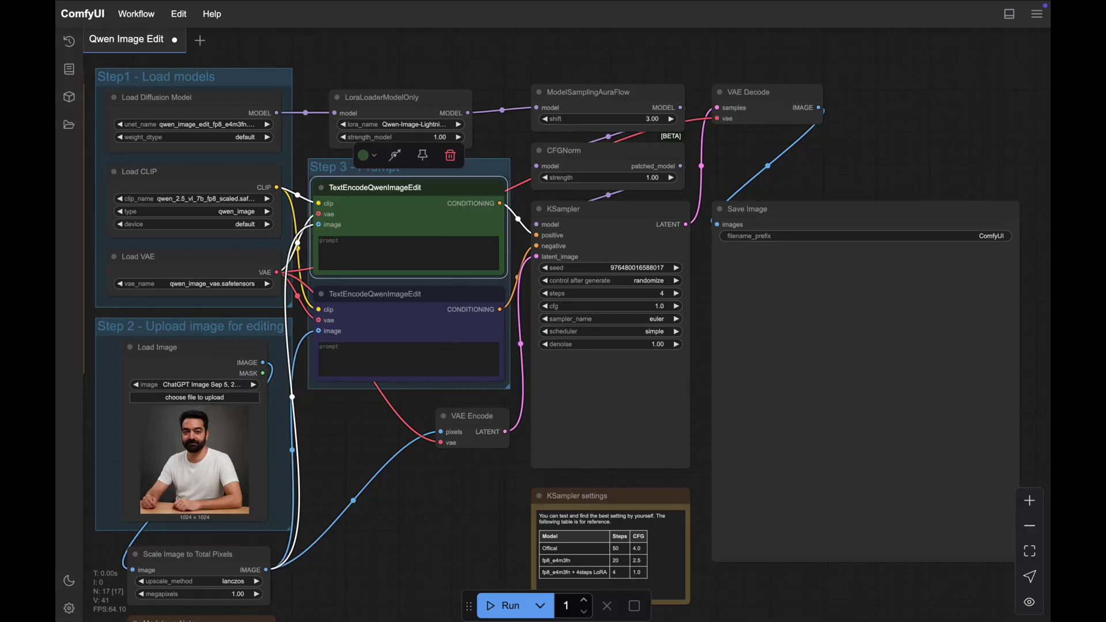
Replace the positive prompt with "Keep face identical. Replace t-shirt with navy blazer + white shirt. Studio lighting." and run the workflow
{"action": "left_click", "coordinate": [408, 253]}
{"action": "type", "text": "Keep face identical. Replace t-shirt with navy blazer + white shirt. Studio lighting."}
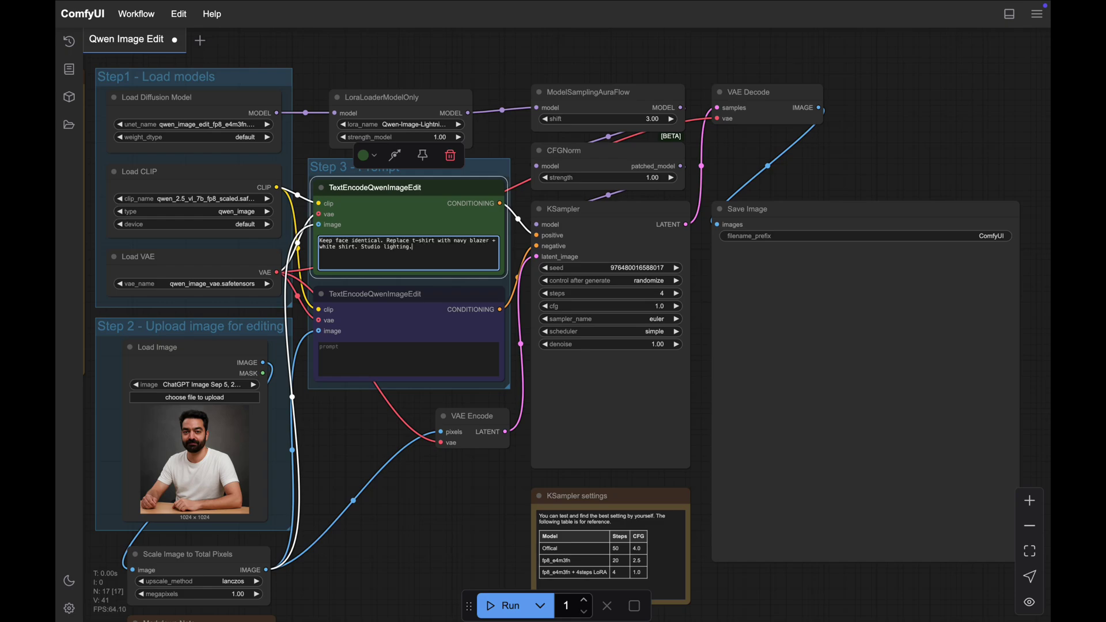
{"action": "left_click", "coordinate": [501, 606]}
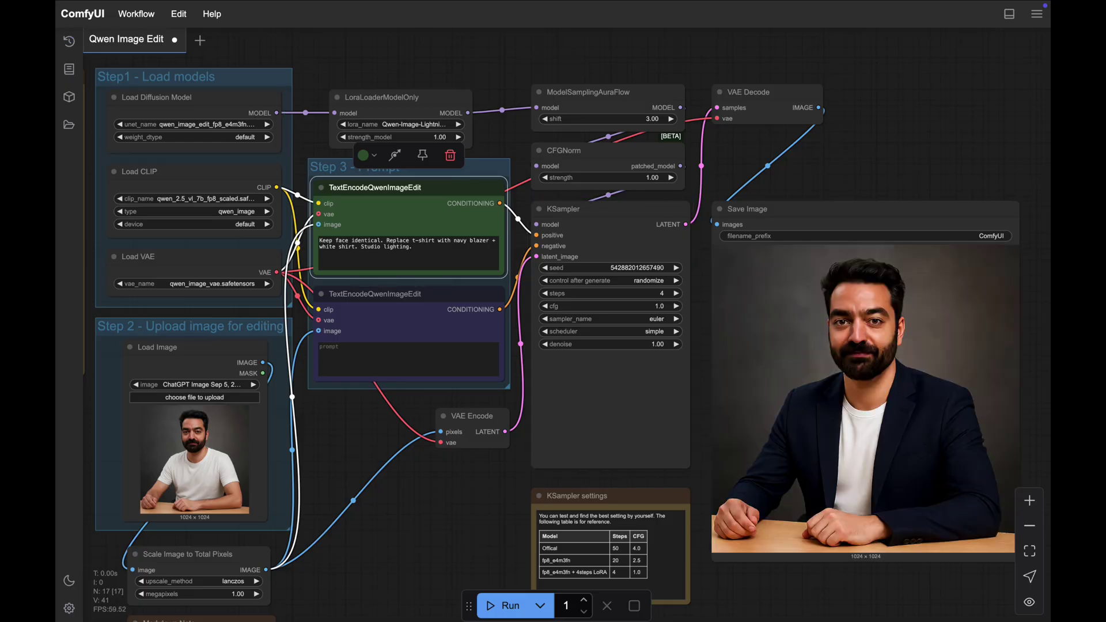
Move the Load Image node beside the Save Image node and enlarge it to compare the original with the edited portrait
{"action": "scroll", "coordinate": [466, 537], "scroll_direction": "down", "scroll_amount": 3}
{"action": "left_click_drag", "start_coordinate": [248, 378], "coordinate": [967, 323]}
{"action": "scroll", "coordinate": [743, 528], "scroll_direction": "up", "scroll_amount": 3}
{"action": "left_click_drag", "start_coordinate": [951, 547], "coordinate": [700, 519]}
{"action": "left_click_drag", "start_coordinate": [812, 415], "coordinate": [1050, 614]}
{"action": "left_click_drag", "start_coordinate": [859, 241], "coordinate": [812, 170]}
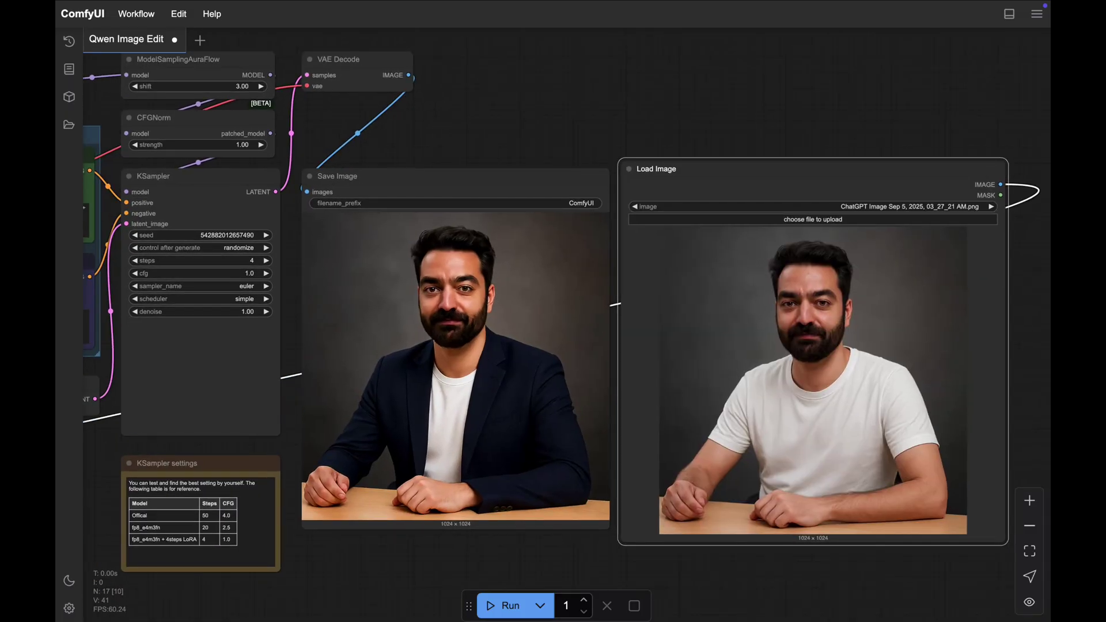